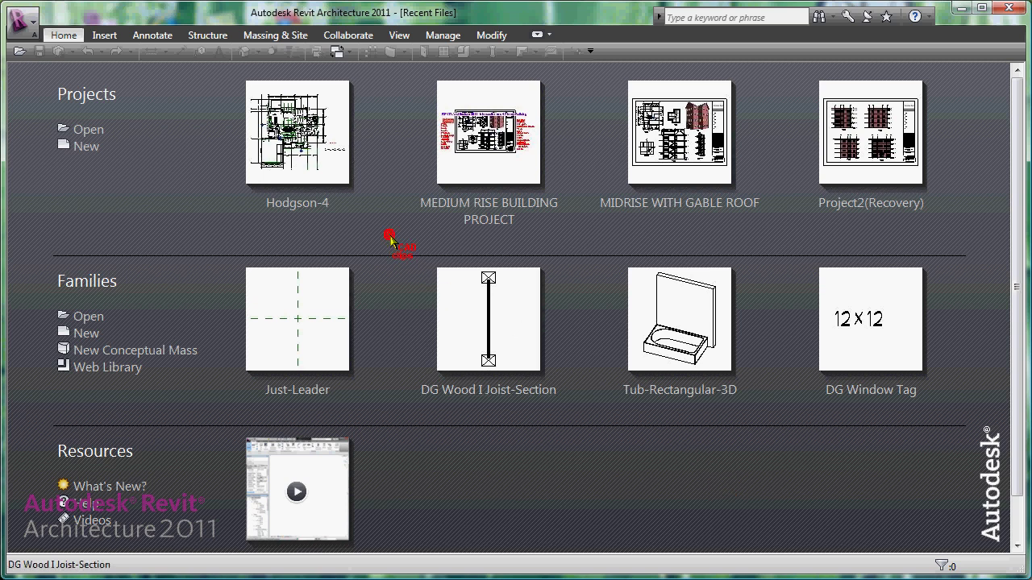
Start a new family and choose Generic Annotation.rft from the Imperial Templates Annotations folder
{"action": "mouse_move", "coordinate": [416, 283]}
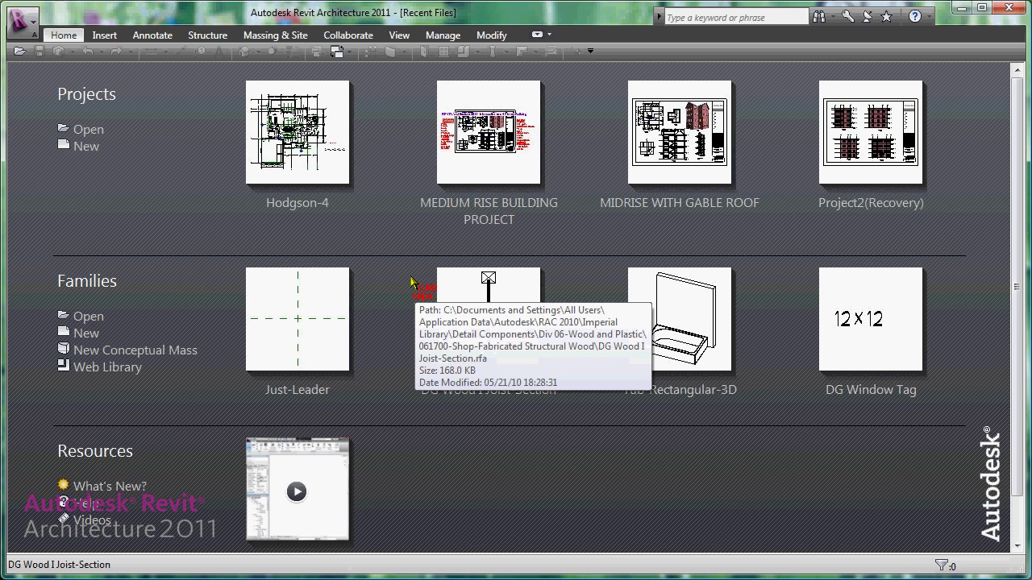
{"action": "mouse_move", "coordinate": [416, 242]}
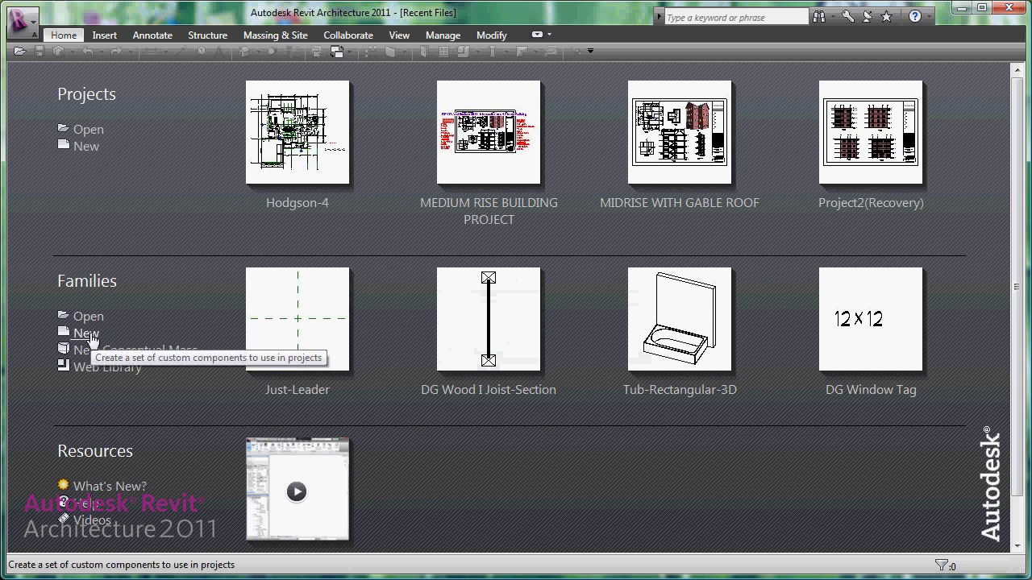
{"action": "left_click", "coordinate": [88, 333]}
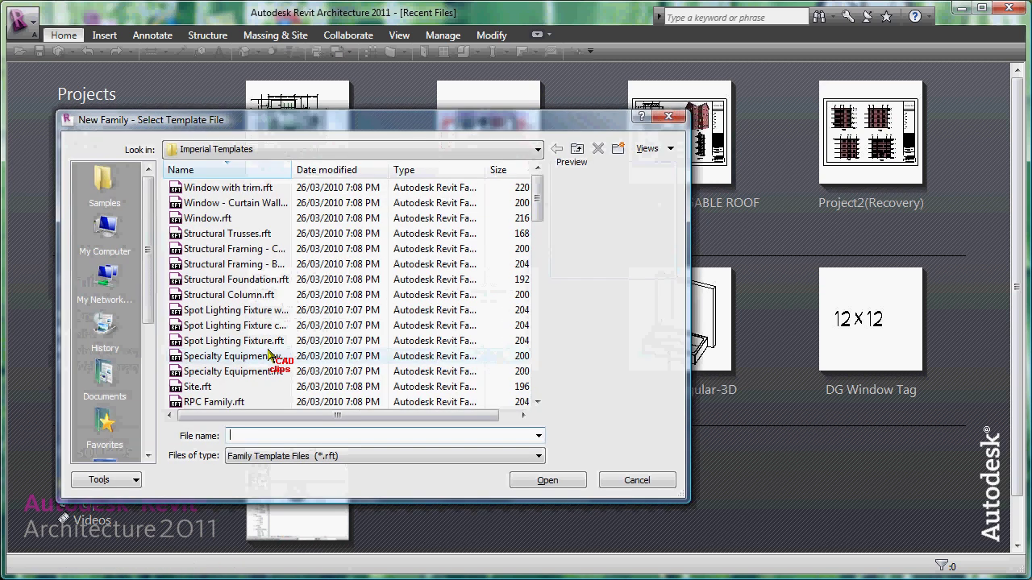
{"action": "left_click", "coordinate": [249, 170]}
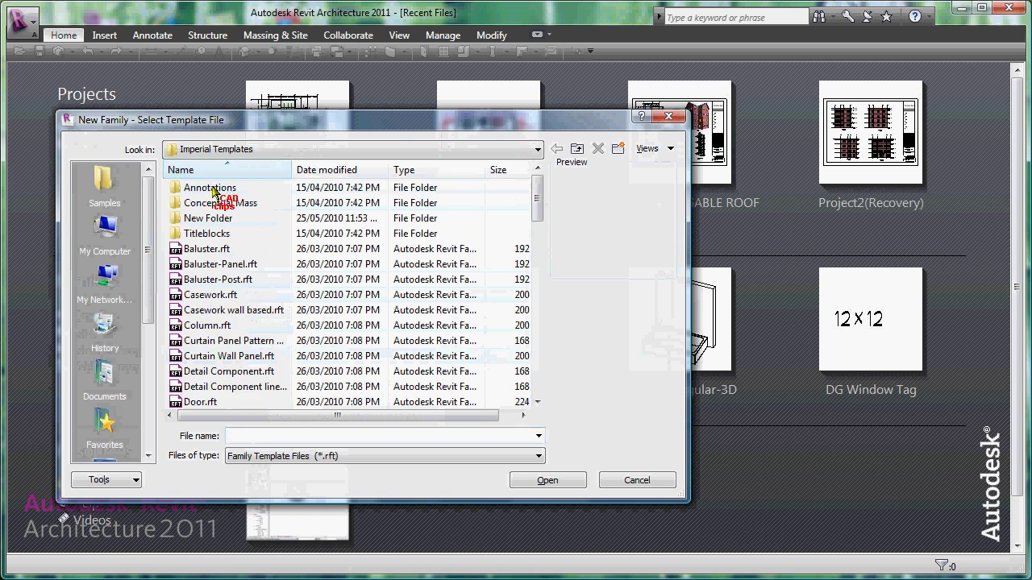
{"action": "left_click", "coordinate": [227, 152]}
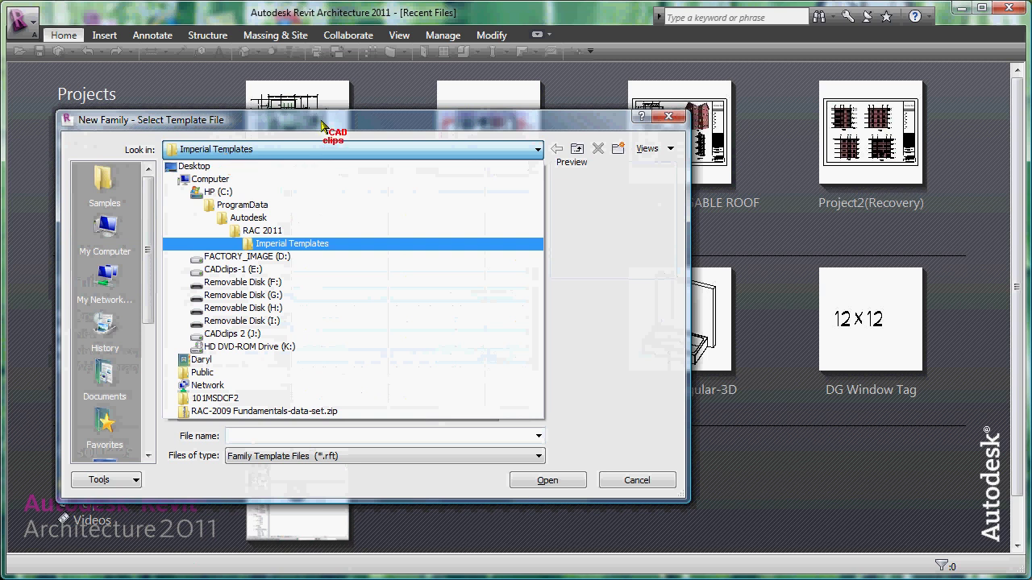
{"action": "left_click", "coordinate": [296, 244]}
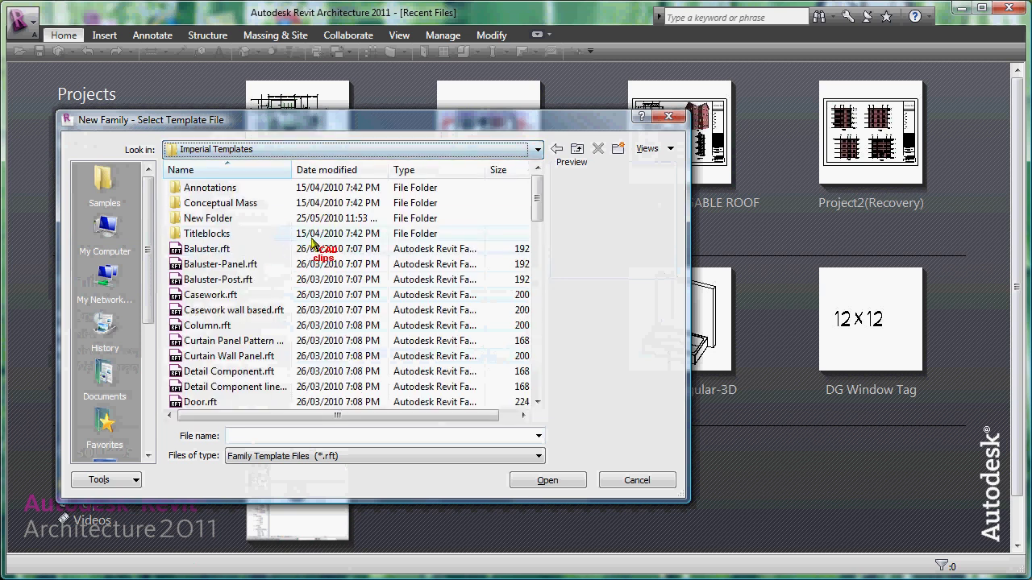
{"action": "double_click", "coordinate": [208, 187]}
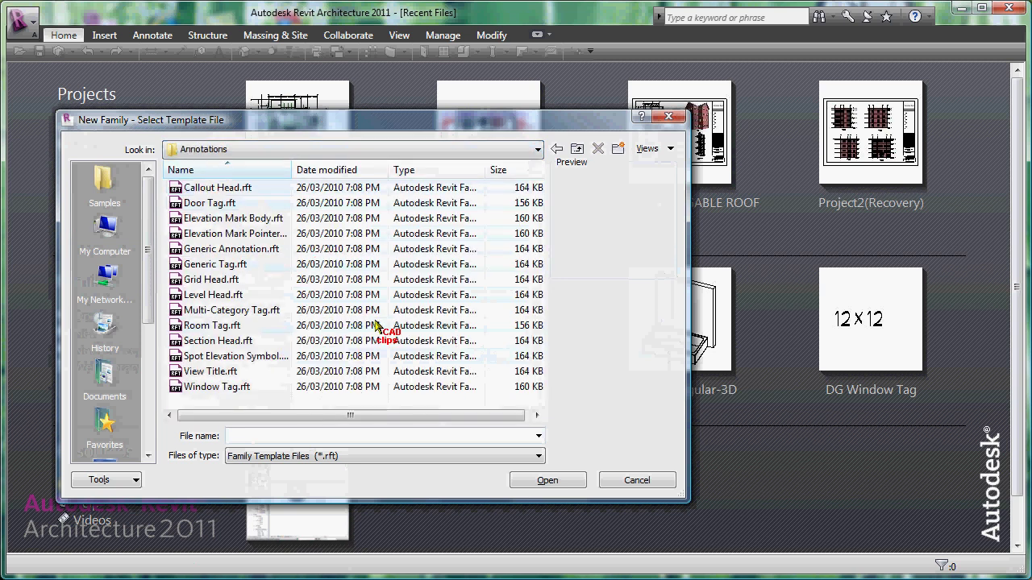
{"action": "left_click", "coordinate": [249, 170]}
{"action": "left_click", "coordinate": [249, 170]}
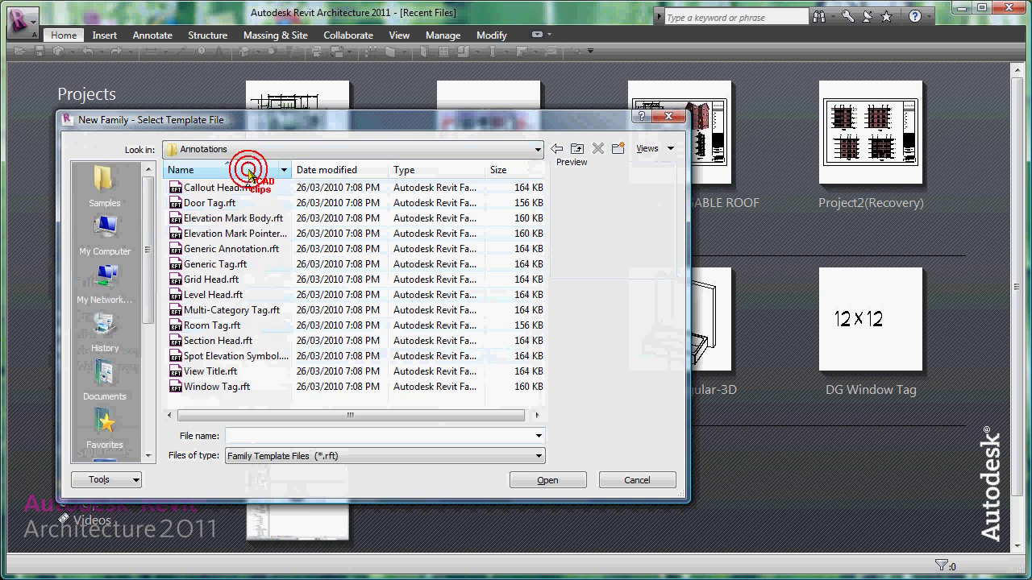
{"action": "left_click", "coordinate": [230, 250]}
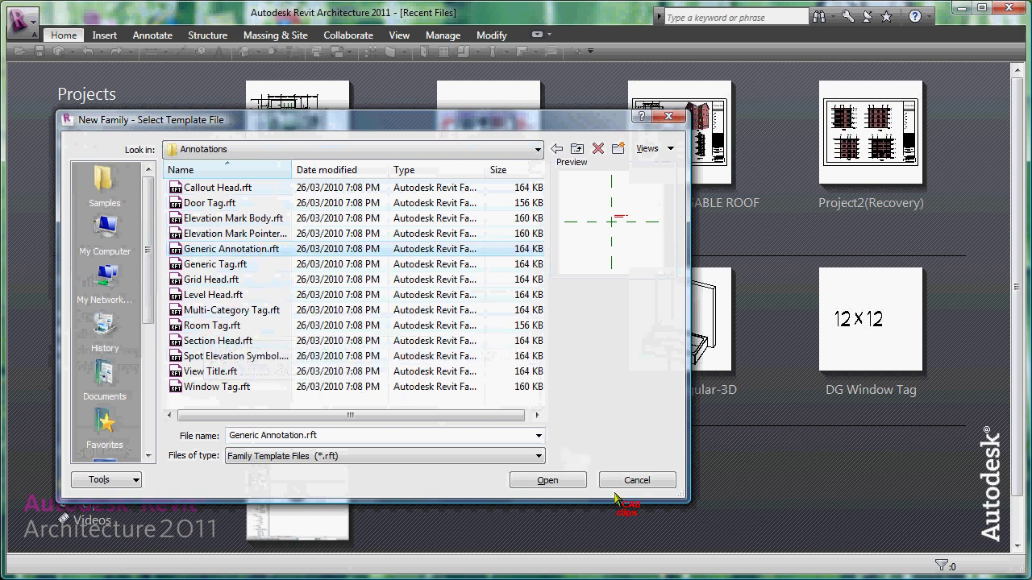
Create the family from the Generic Annotation template and centre the reference planes
{"action": "left_click", "coordinate": [548, 481]}
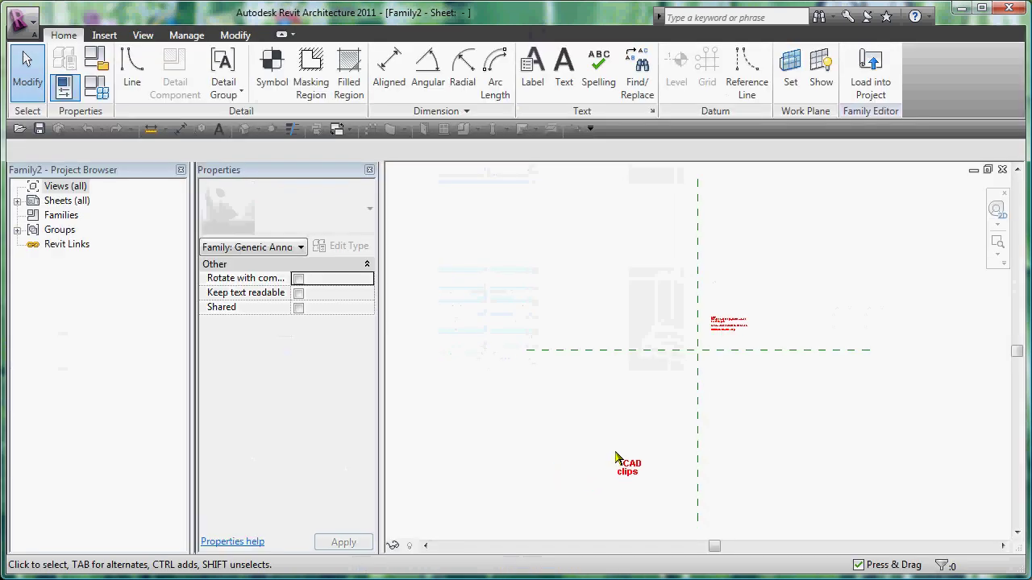
{"action": "middle_click_drag", "start_coordinate": [629, 435], "coordinate": [538, 433]}
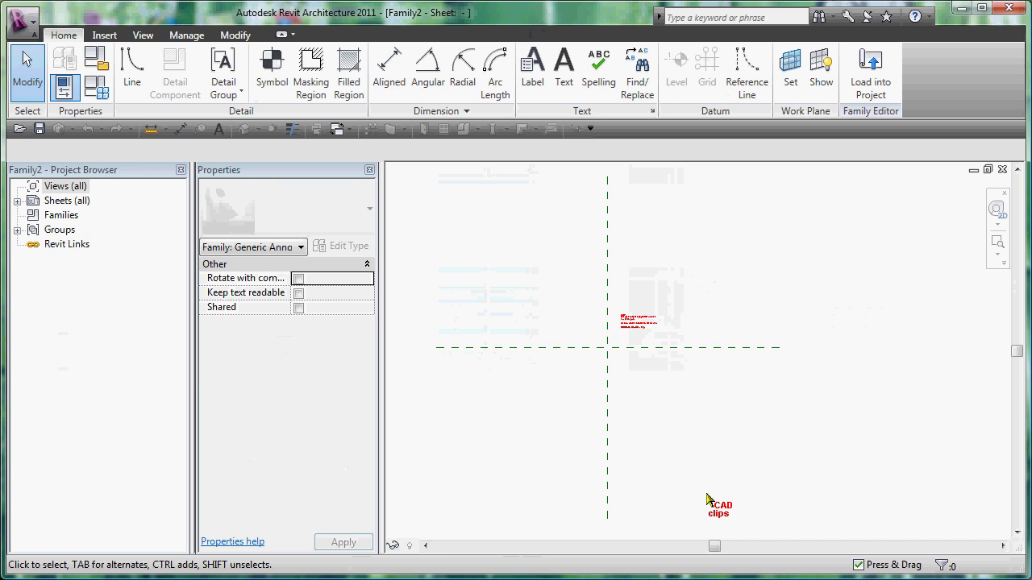
{"action": "scroll", "coordinate": [654, 345], "scroll_direction": "up", "scroll_amount": 5}
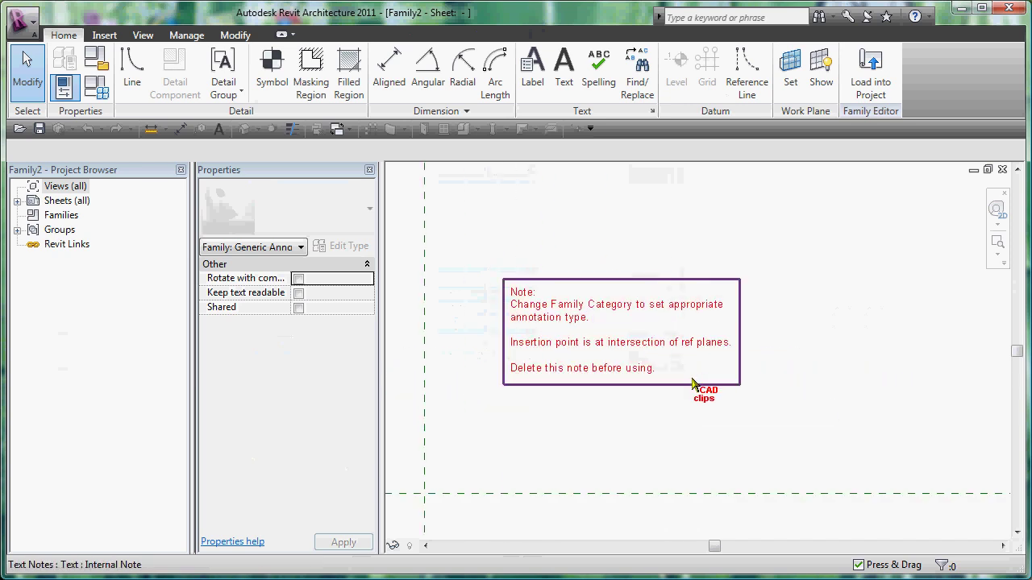
{"action": "scroll", "coordinate": [700, 390], "scroll_direction": "down", "scroll_amount": 3}
Delete the red instructional note and recentre the reference planes in view
{"action": "left_click", "coordinate": [630, 351]}
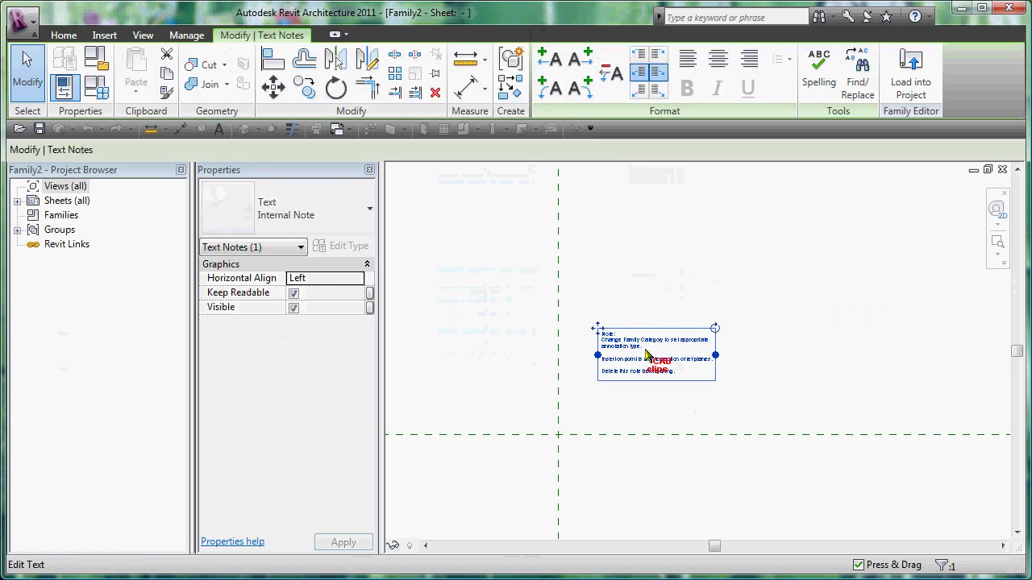
{"action": "key", "text": "Delete"}
{"action": "middle_click_drag", "start_coordinate": [633, 398], "coordinate": [682, 322]}
{"action": "middle_click_drag", "start_coordinate": [564, 389], "coordinate": [600, 388]}
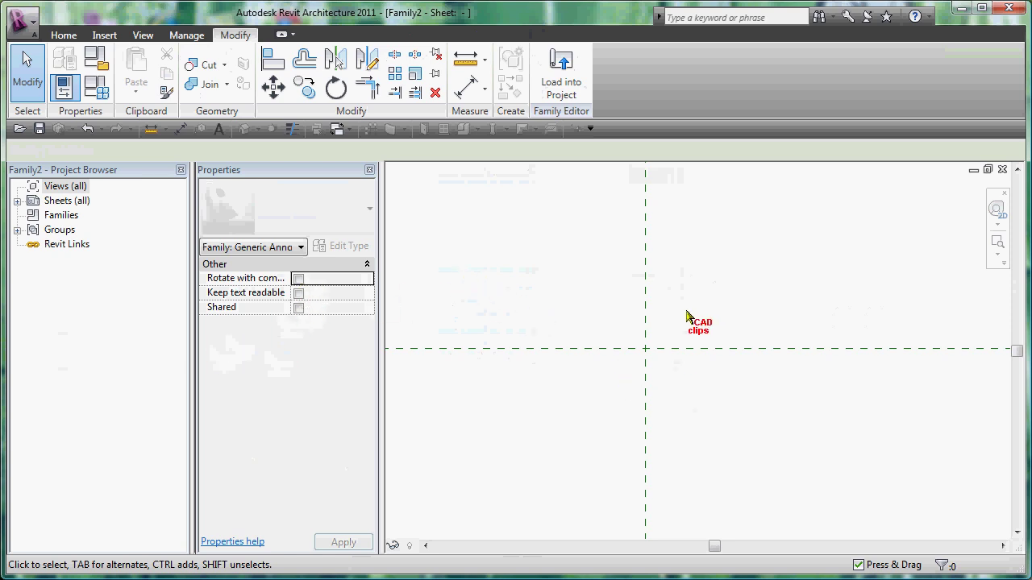
Save As Family, replacing the name Family2 with Leader on the Desktop
{"action": "left_click", "coordinate": [34, 27]}
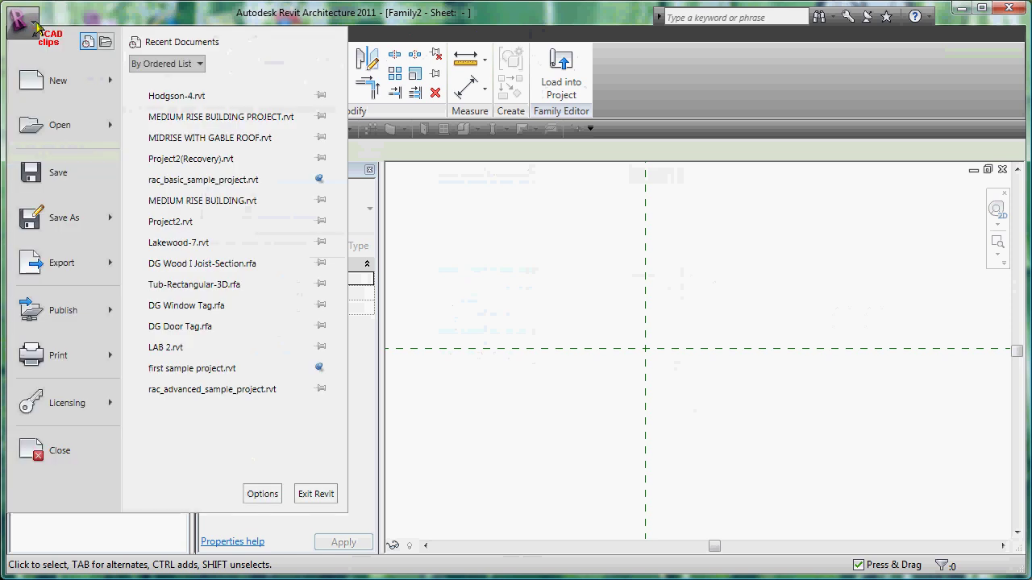
{"action": "mouse_move", "coordinate": [109, 226]}
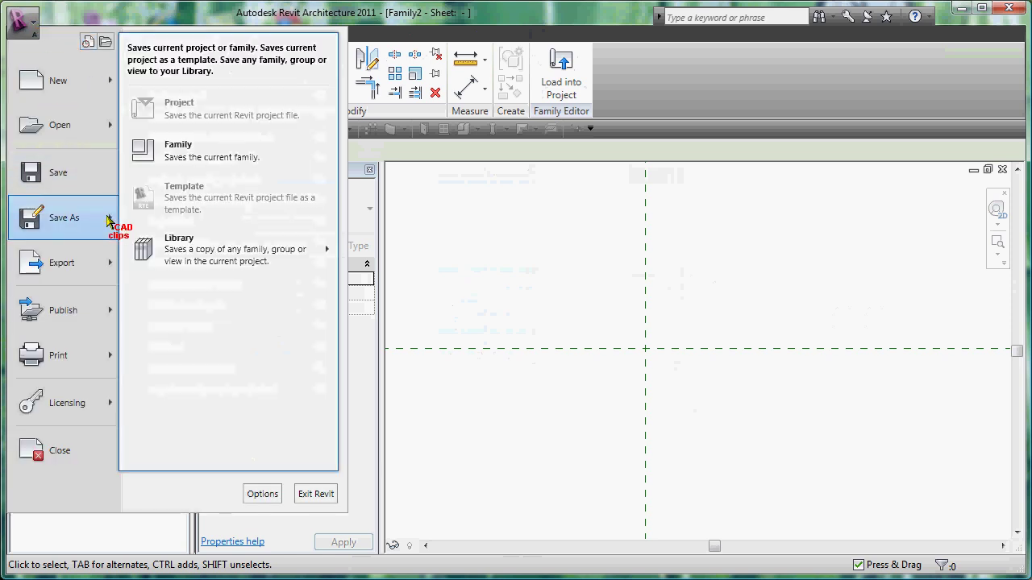
{"action": "left_click", "coordinate": [215, 166]}
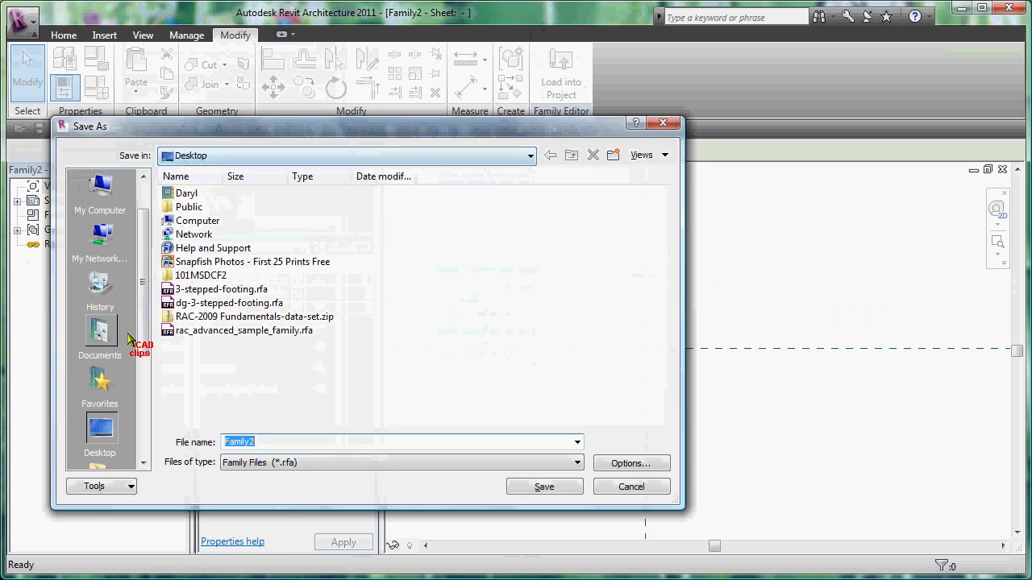
{"action": "left_click", "coordinate": [100, 436]}
{"action": "double_click", "coordinate": [276, 442]}
{"action": "double_click", "coordinate": [275, 442]}
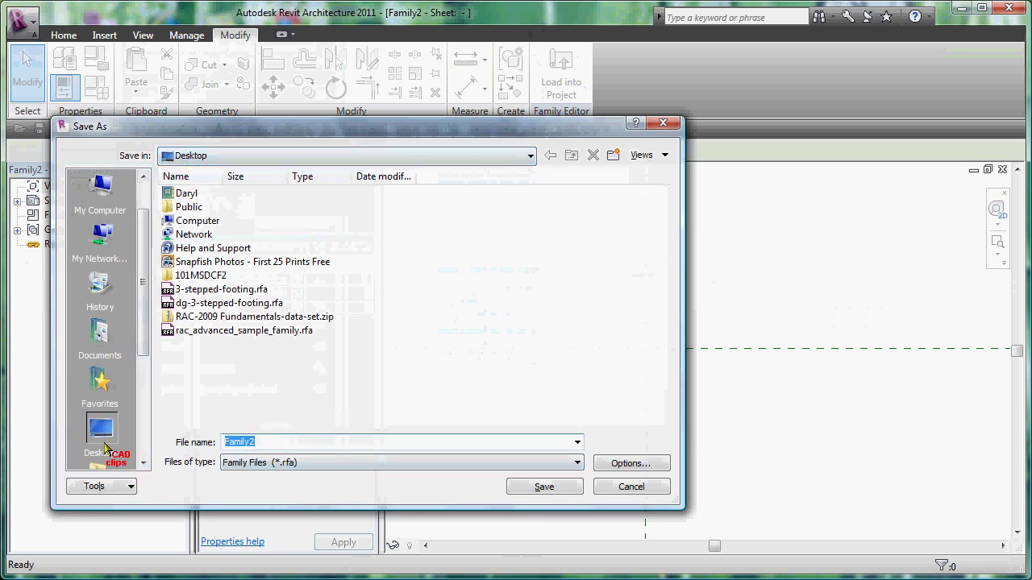
{"action": "type", "text": "Leader"}
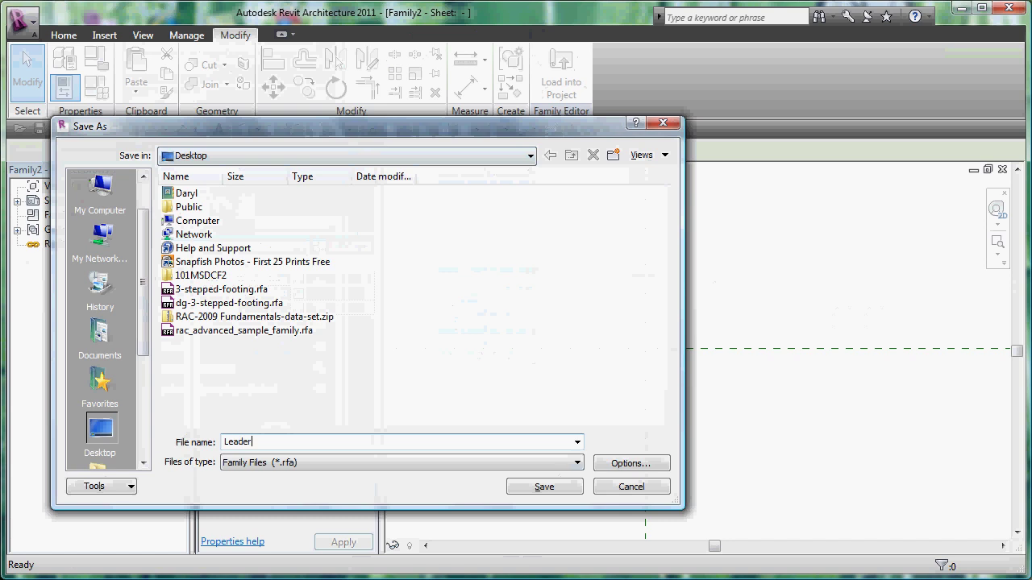
{"action": "left_click", "coordinate": [544, 486]}
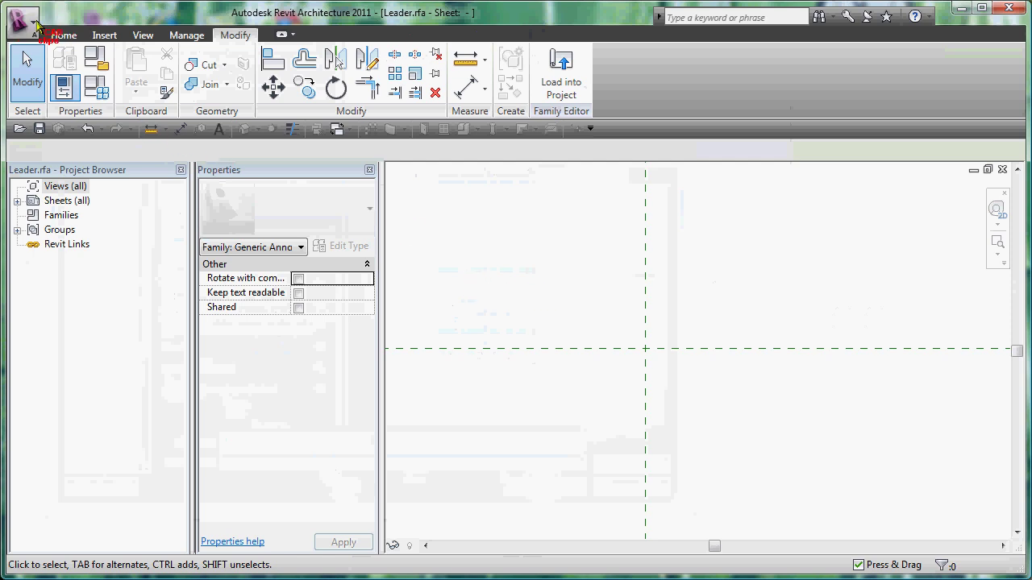
Create a new project using the default template
{"action": "left_click", "coordinate": [35, 25]}
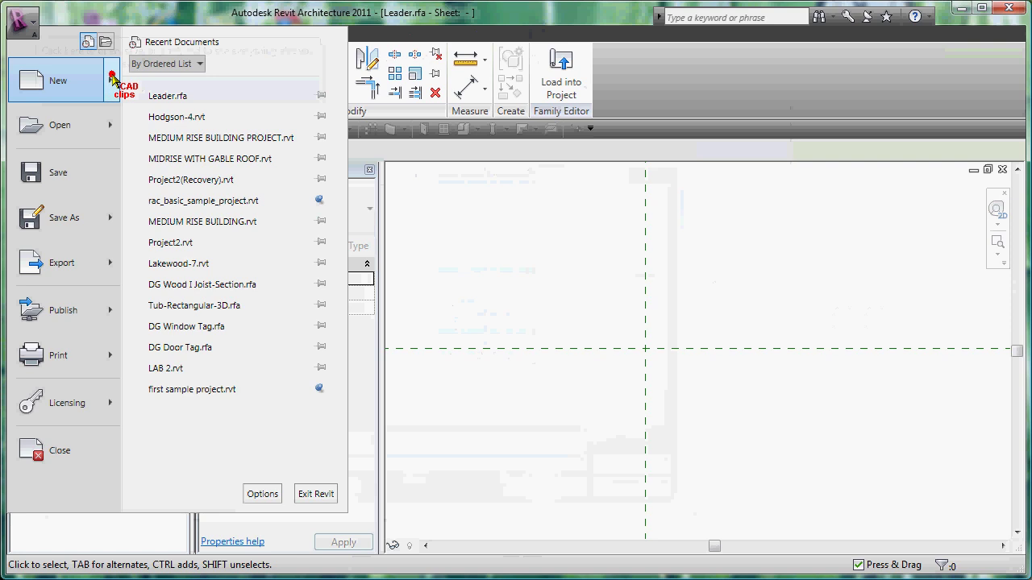
{"action": "mouse_move", "coordinate": [112, 78]}
{"action": "left_click", "coordinate": [137, 91]}
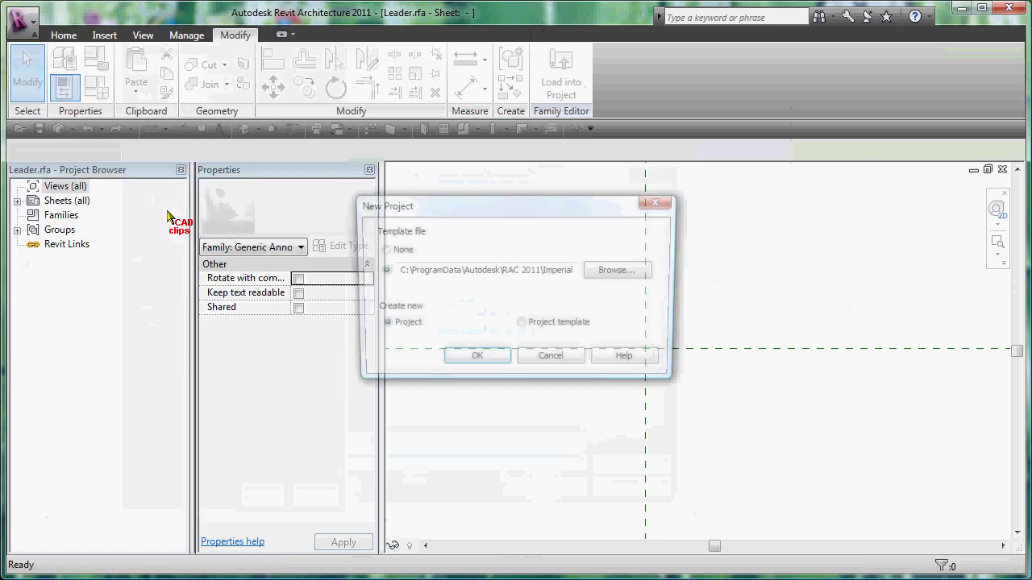
{"action": "left_click", "coordinate": [480, 359]}
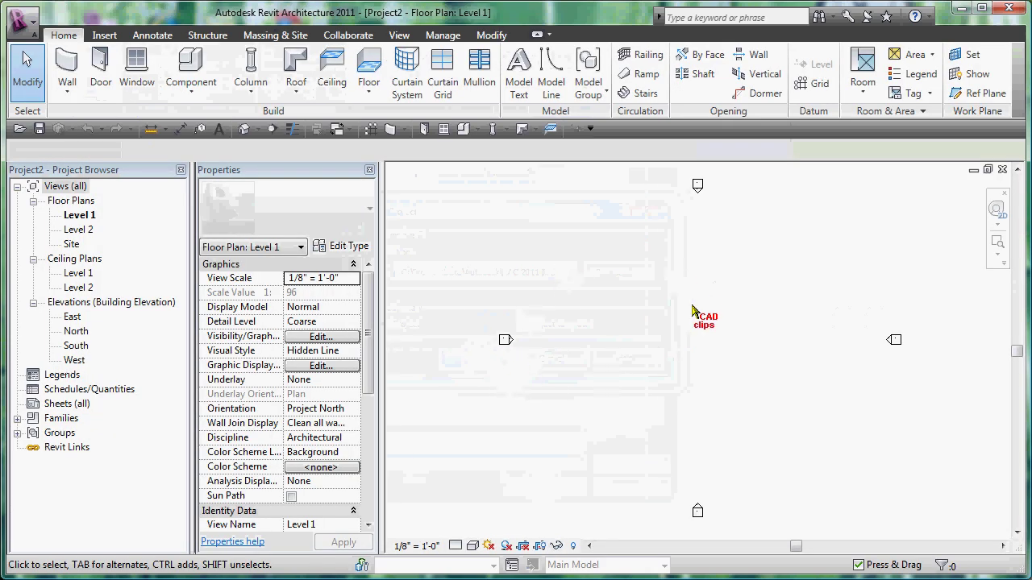
Switch to the Leader.rfa window and load the family into the project, cancelling placement
{"action": "left_click", "coordinate": [399, 34]}
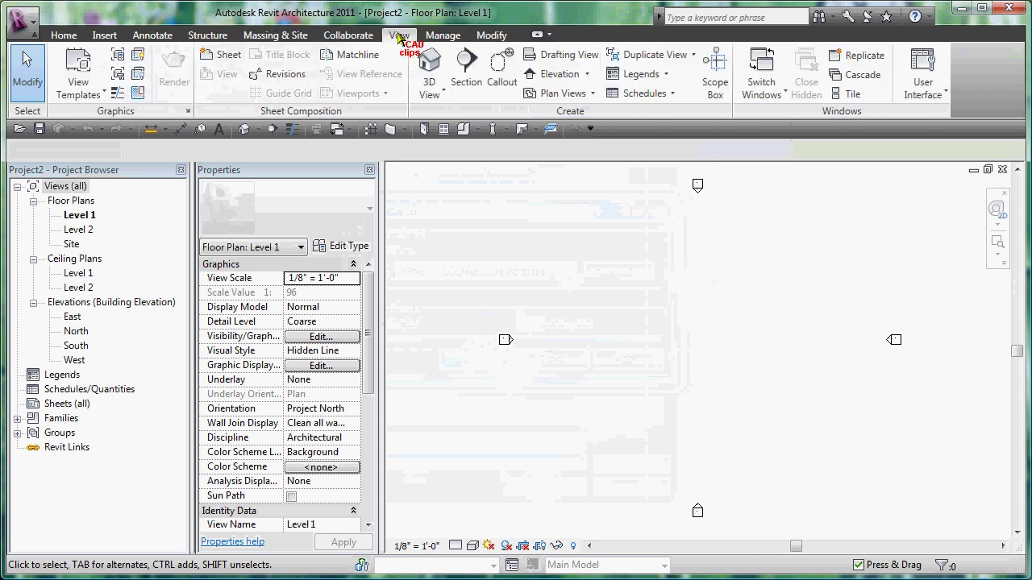
{"action": "left_click", "coordinate": [760, 93]}
{"action": "left_click", "coordinate": [778, 115]}
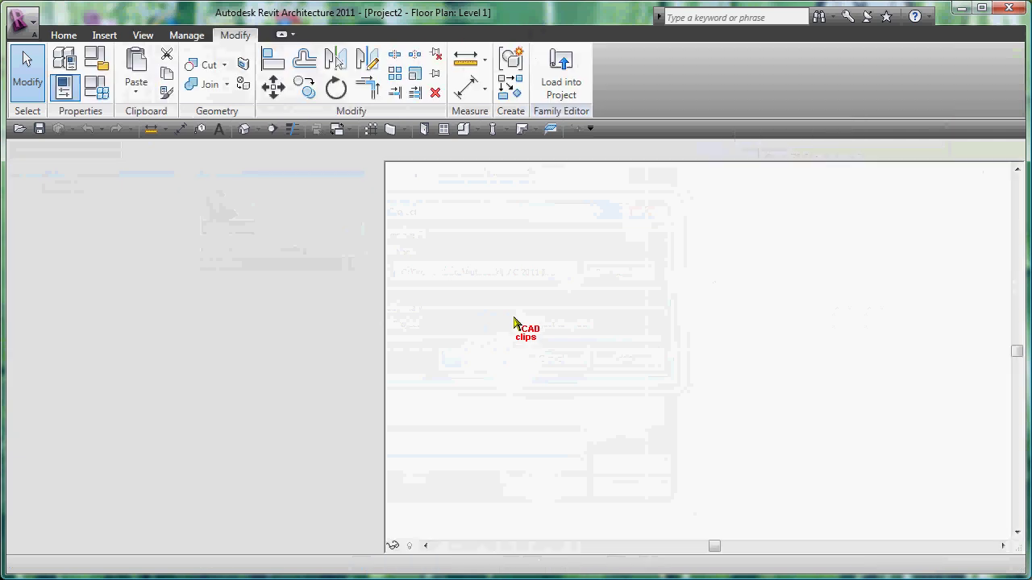
{"action": "left_click", "coordinate": [557, 90]}
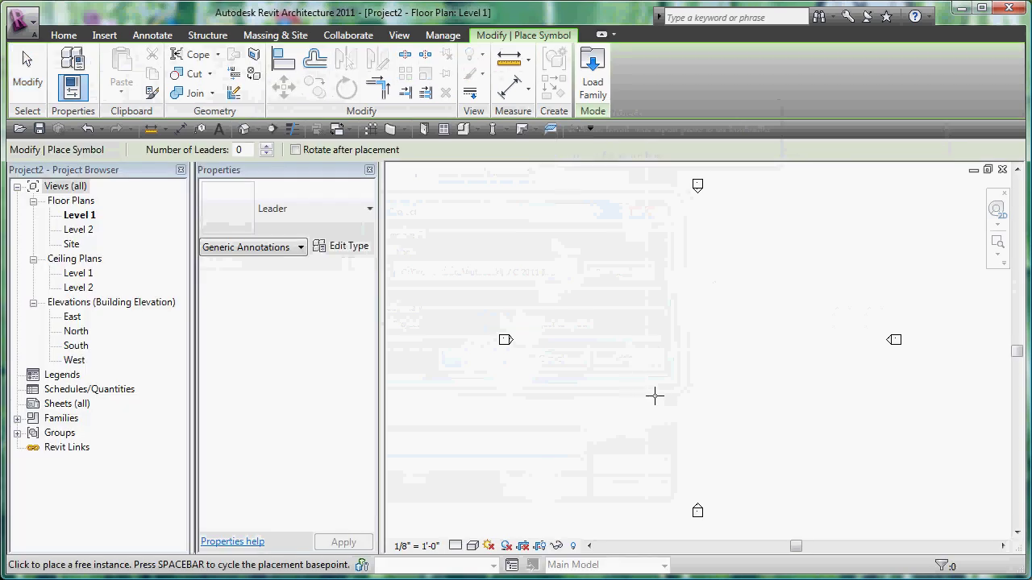
{"action": "key", "text": "Escape"}
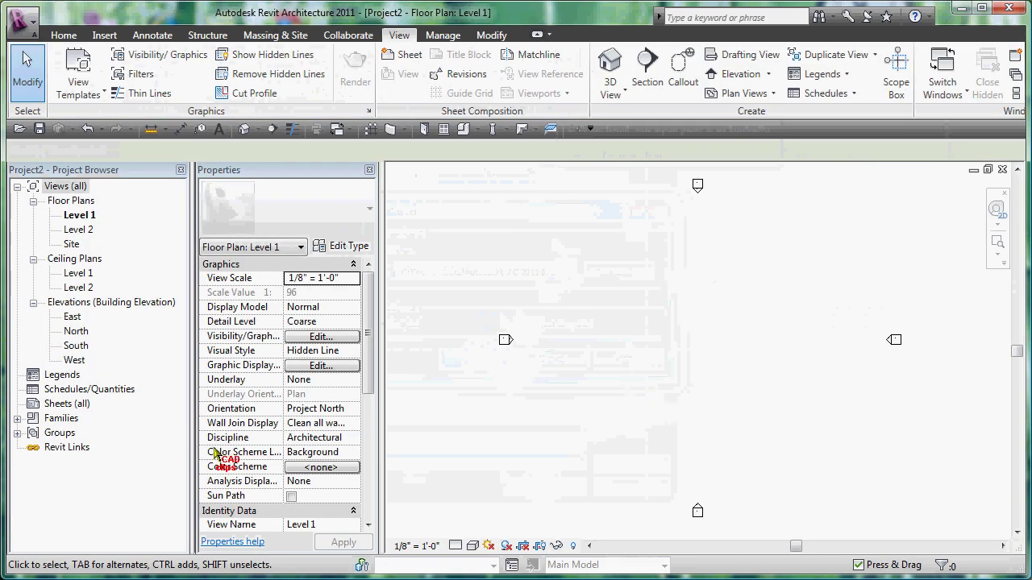
Expand the Project Browser's Families and Annotation Symbols to reach the Leader type
{"action": "left_click", "coordinate": [16, 419]}
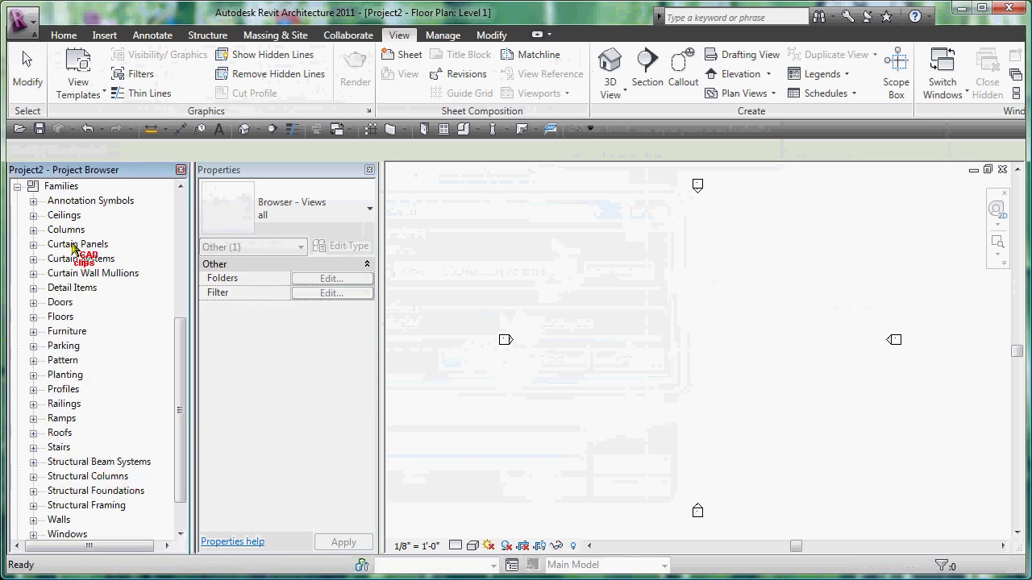
{"action": "left_click", "coordinate": [33, 201]}
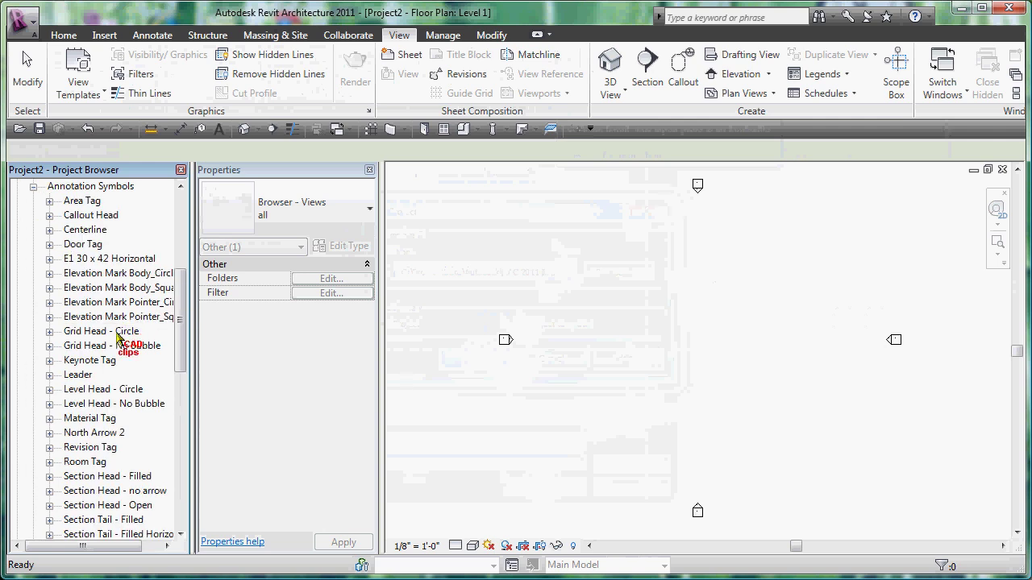
{"action": "left_click", "coordinate": [77, 376]}
{"action": "left_click", "coordinate": [49, 375]}
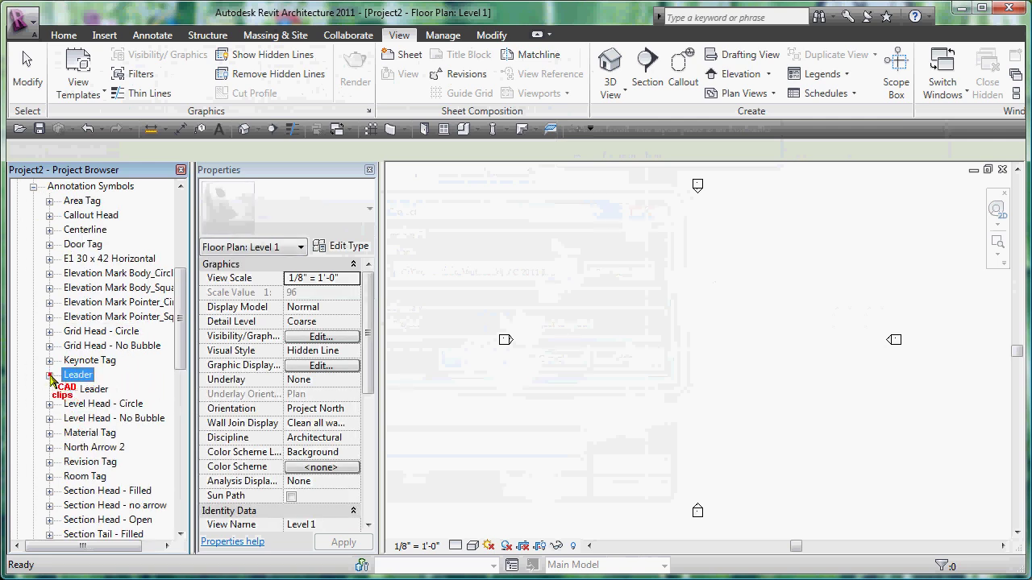
{"action": "left_click", "coordinate": [95, 392]}
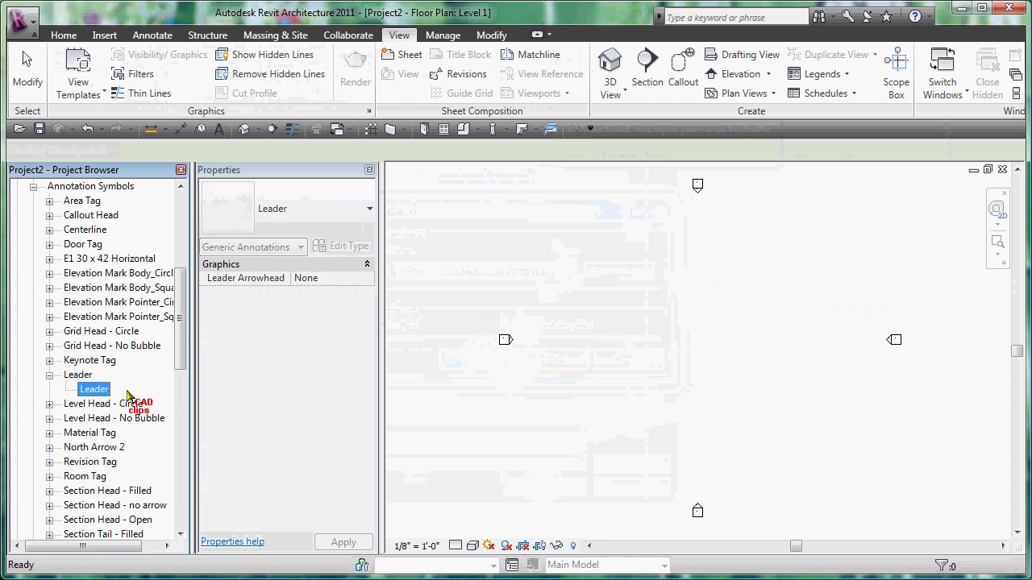
{"action": "left_click", "coordinate": [367, 283]}
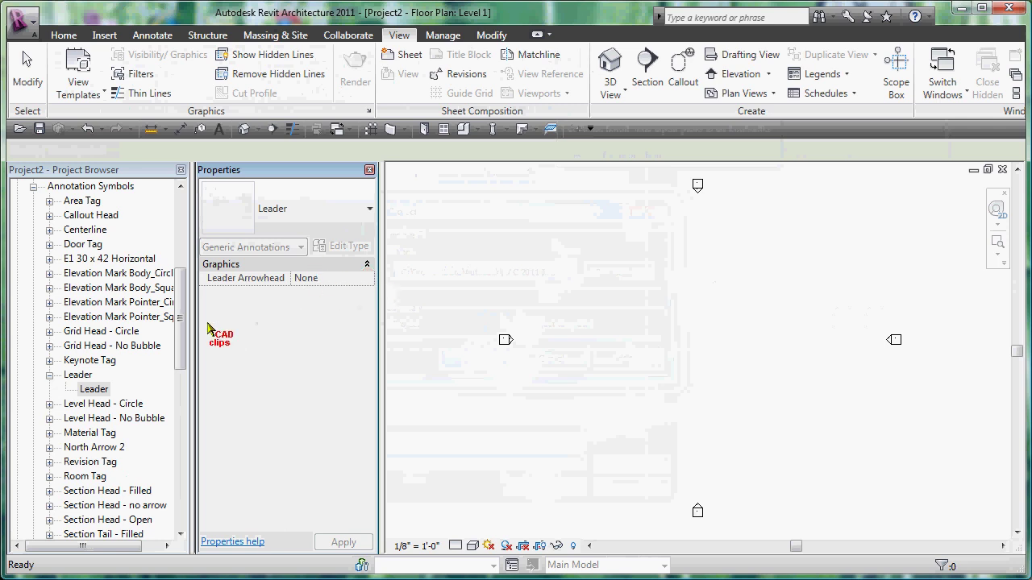
{"action": "left_click", "coordinate": [92, 391]}
{"action": "left_click", "coordinate": [339, 279]}
{"action": "left_click", "coordinate": [131, 377]}
Set the Leader type's Leader Arrowhead to Arrow Filled 15 Degree
{"action": "right_click", "coordinate": [93, 392]}
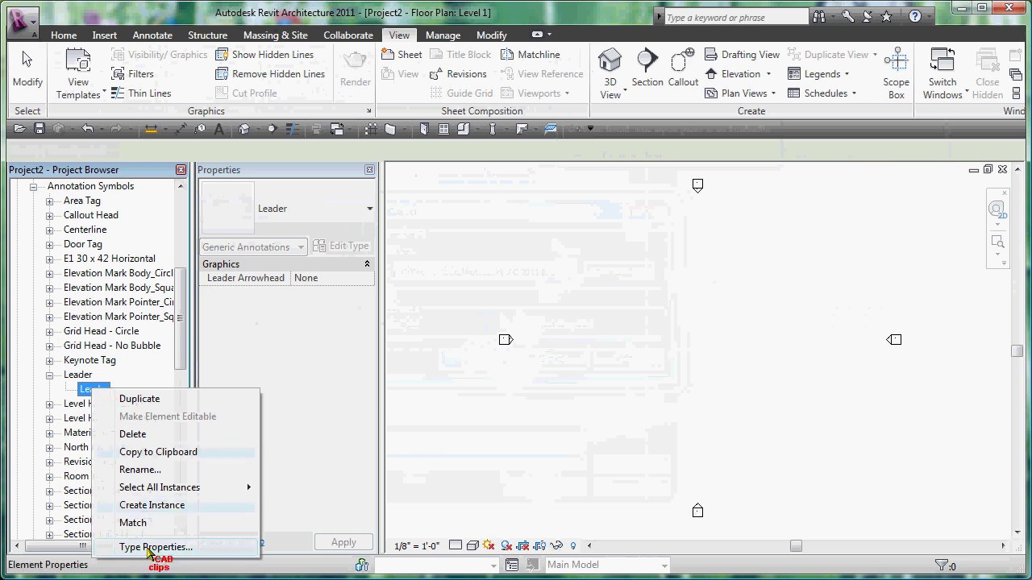
{"action": "left_click", "coordinate": [149, 549]}
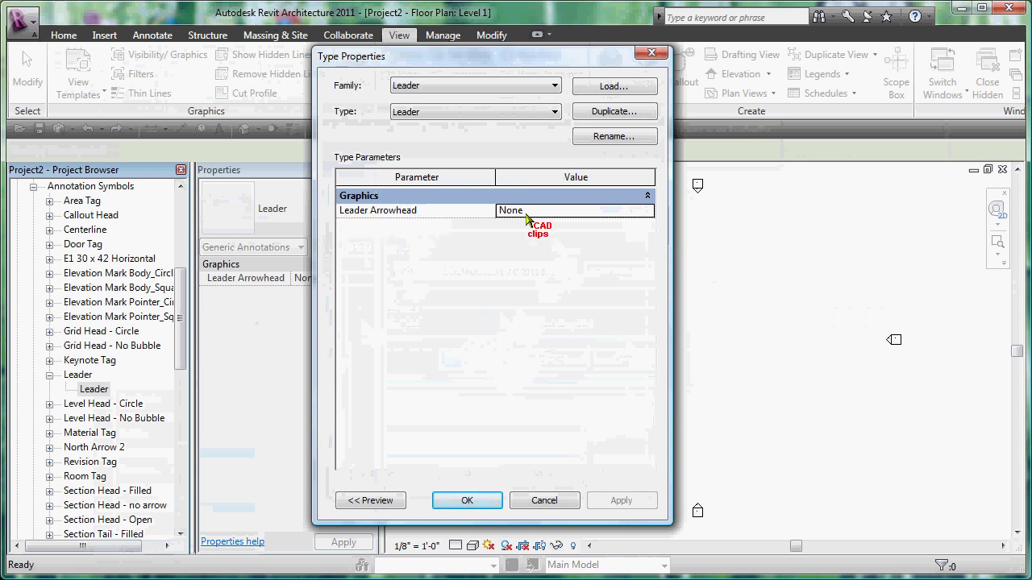
{"action": "left_click", "coordinate": [647, 211]}
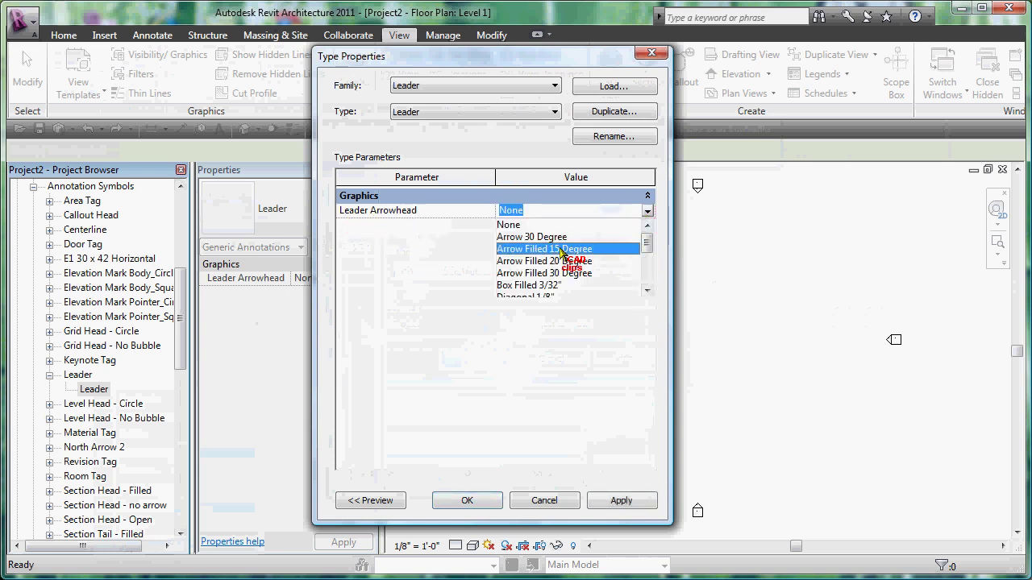
{"action": "left_click", "coordinate": [562, 250]}
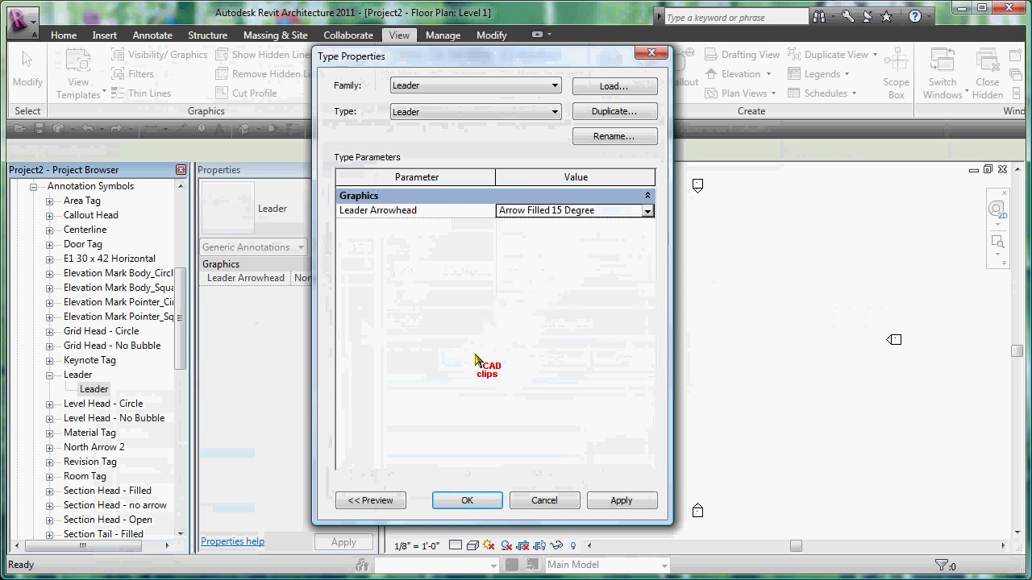
{"action": "left_click", "coordinate": [467, 501]}
{"action": "left_click", "coordinate": [92, 389]}
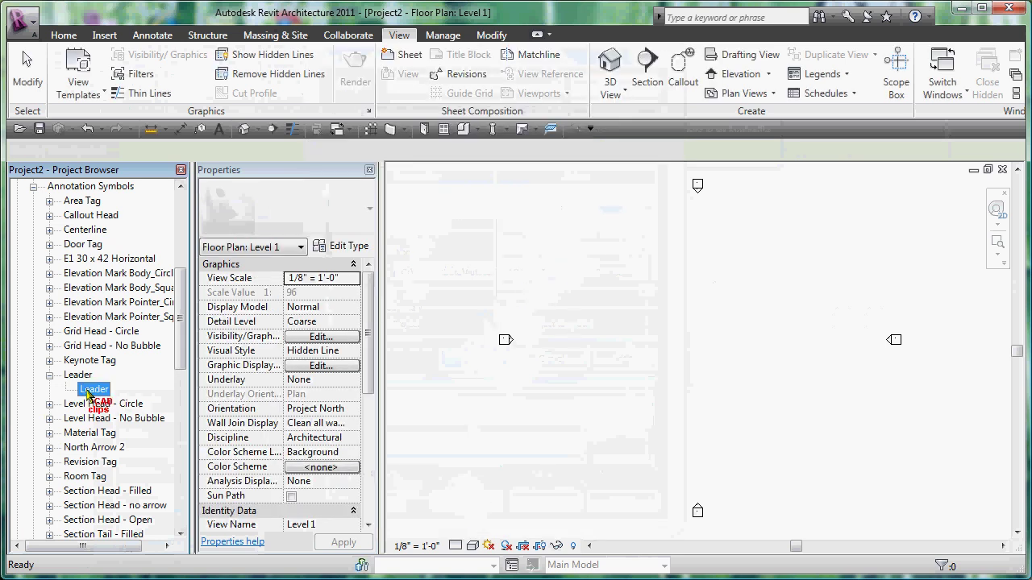
Drag the Leader type into the Level 1 plan and place one symbol near the centre
{"action": "right_click", "coordinate": [87, 391]}
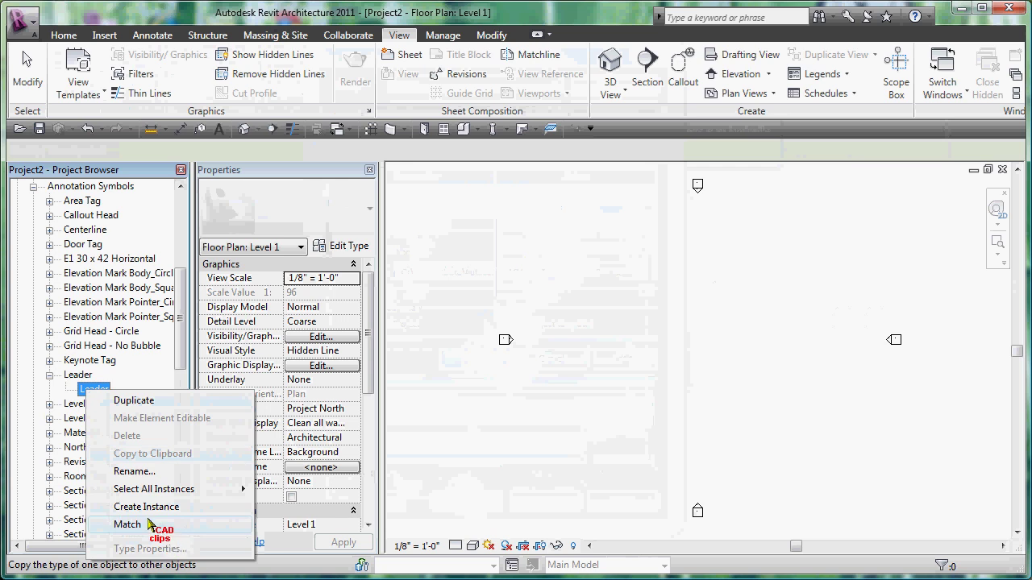
{"action": "left_click", "coordinate": [74, 376]}
{"action": "left_click", "coordinate": [92, 389]}
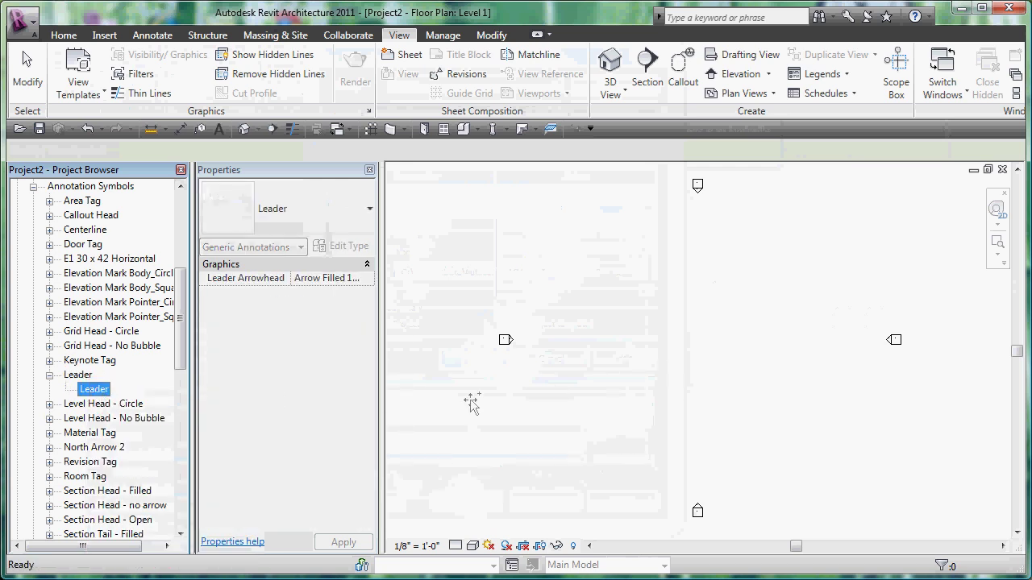
{"action": "left_click_drag", "start_coordinate": [691, 350], "coordinate": [687, 341]}
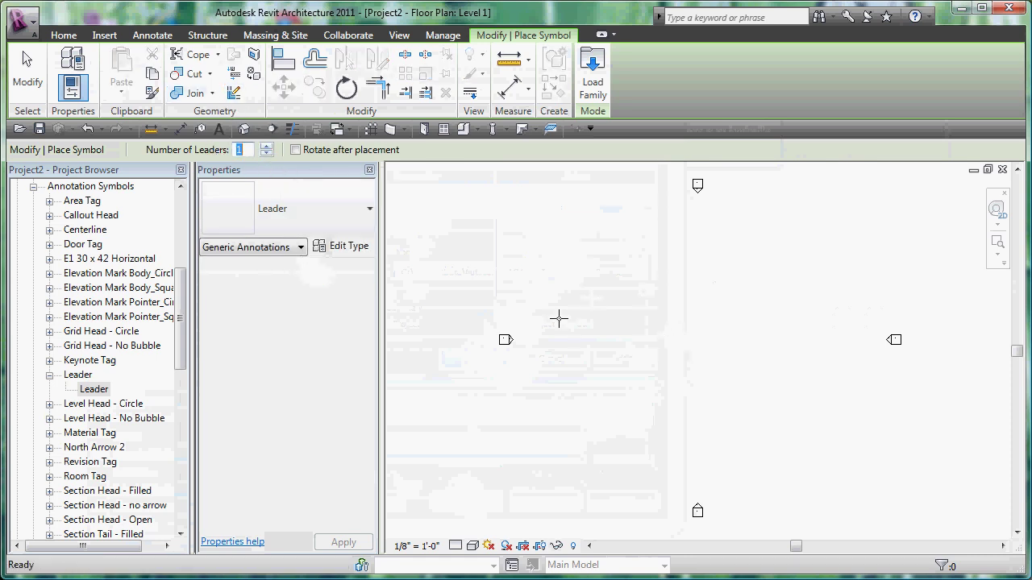
{"action": "left_click", "coordinate": [686, 344]}
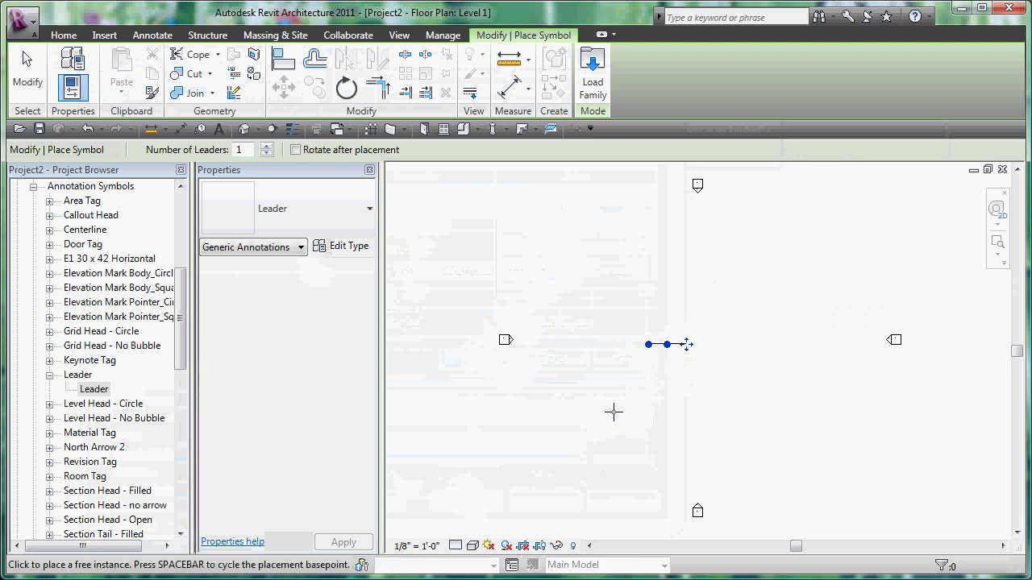
{"action": "key", "text": "Escape"}
{"action": "key", "text": "Escape"}
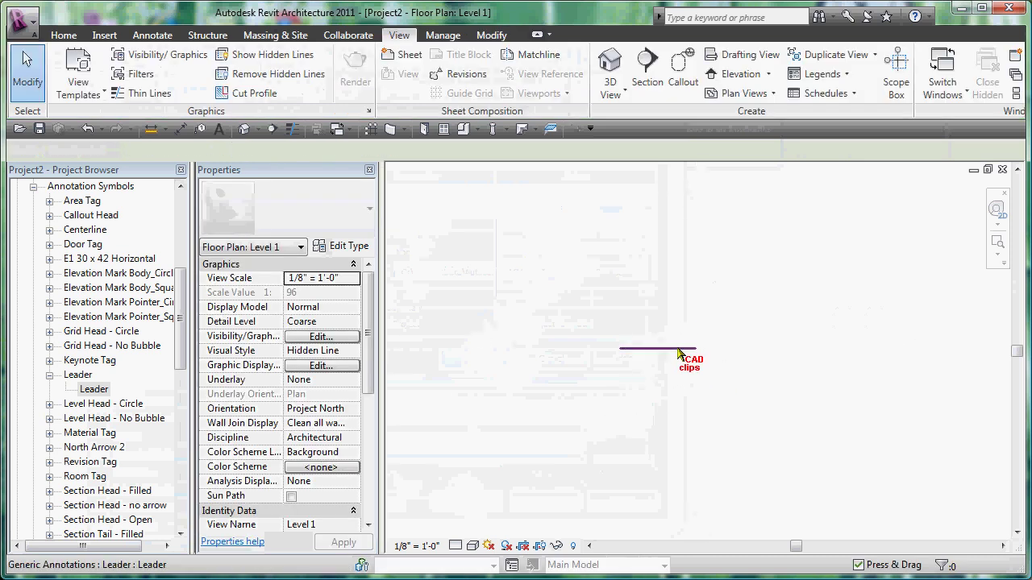
Zoom in and check the view scale list, keeping 1/8" = 1'-0"
{"action": "scroll", "coordinate": [643, 385], "scroll_direction": "up", "scroll_amount": 2}
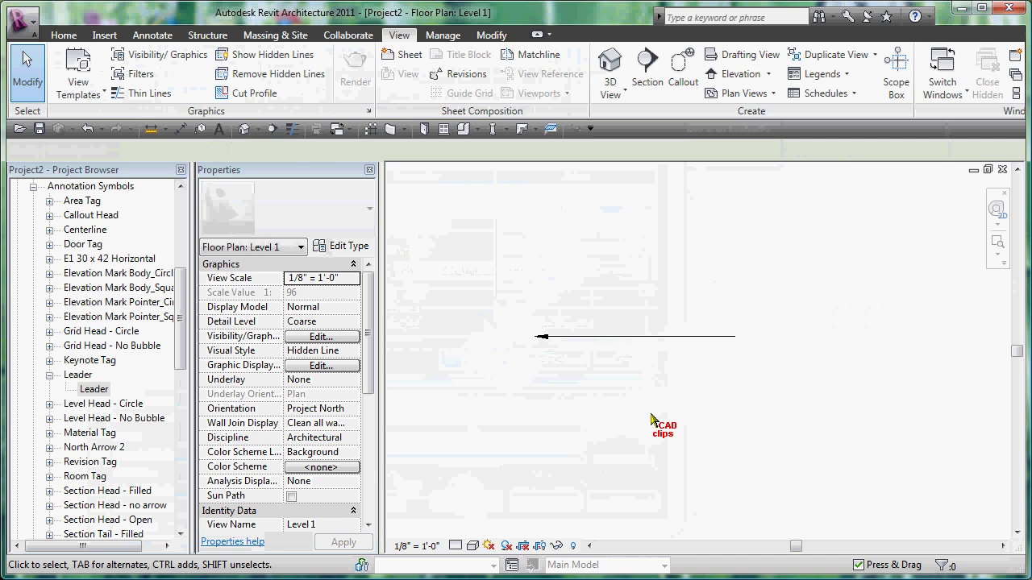
{"action": "left_click", "coordinate": [422, 547]}
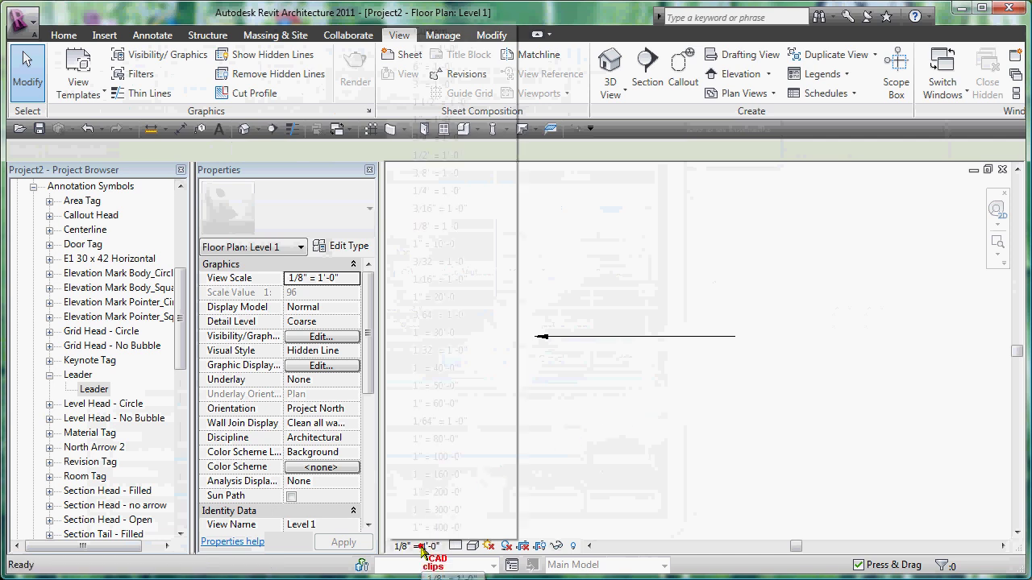
{"action": "left_click", "coordinate": [605, 452]}
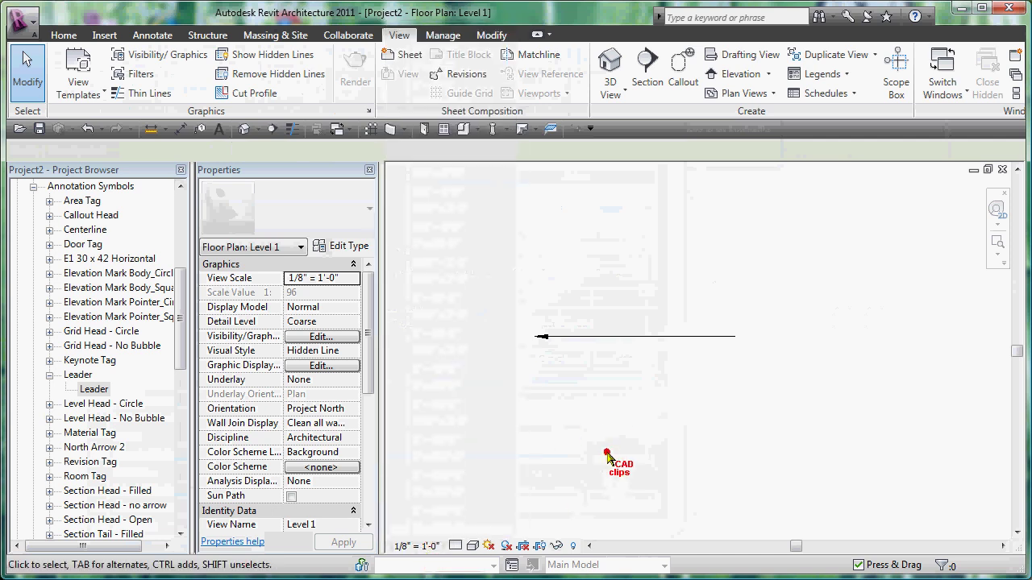
Drag the leader's end and midpoint grips to bend it into an elbow
{"action": "left_click", "coordinate": [604, 335]}
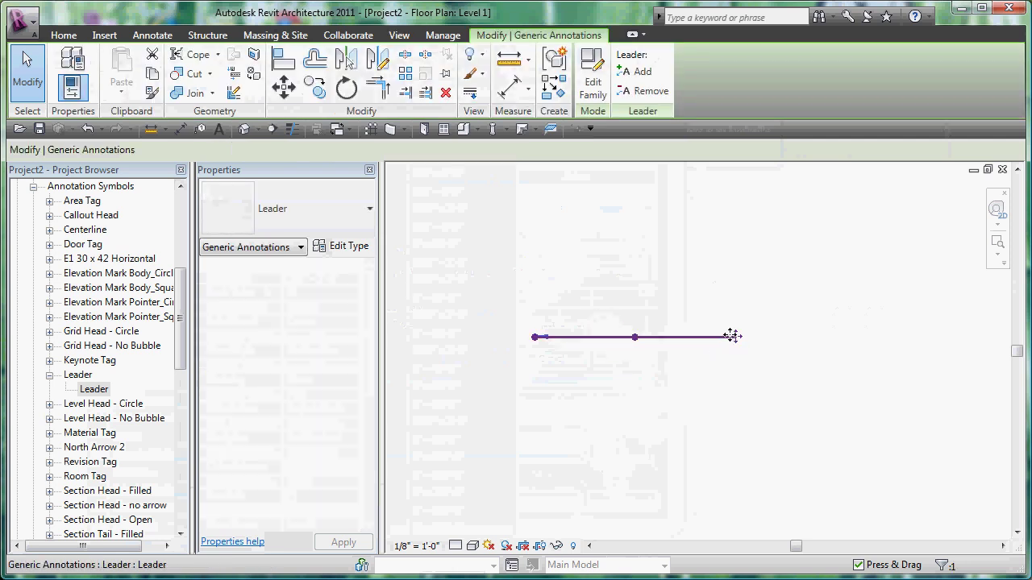
{"action": "mouse_move", "coordinate": [735, 337]}
{"action": "left_mouse_down"}
{"action": "mouse_move", "coordinate": [702, 266]}
{"action": "mouse_move", "coordinate": [662, 230]}
{"action": "left_mouse_up"}
{"action": "left_click_drag", "start_coordinate": [598, 283], "coordinate": [620, 231]}
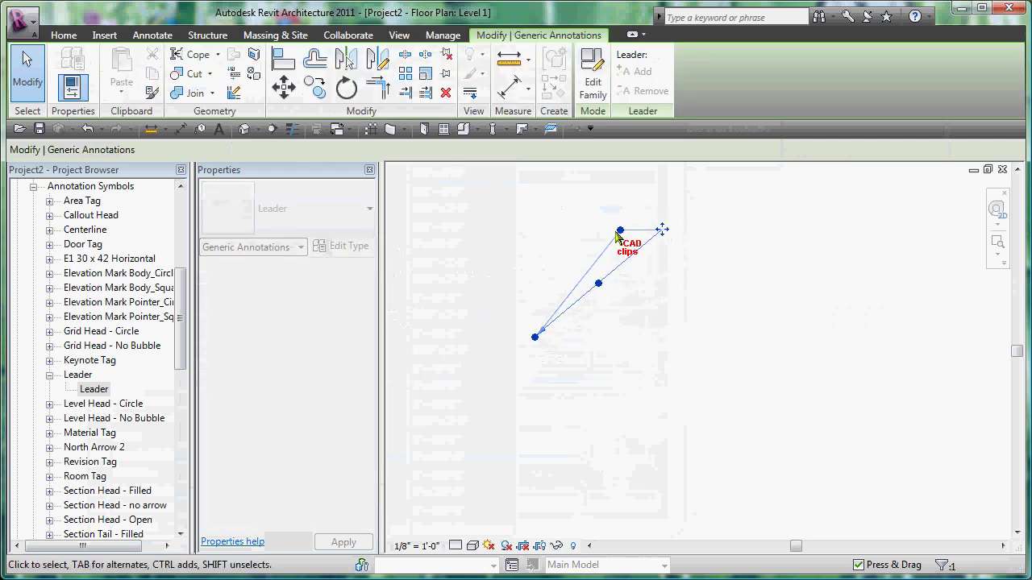
{"action": "left_click", "coordinate": [655, 351]}
{"action": "left_click", "coordinate": [578, 281]}
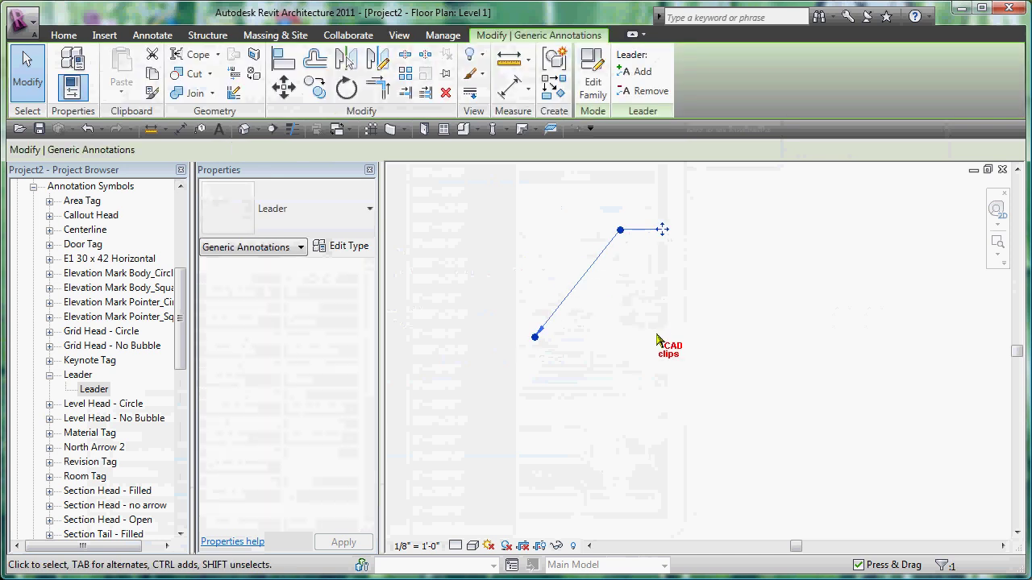
{"action": "left_click", "coordinate": [658, 339]}
Copy the leader to two new spots and reshape the newest copy to point left
{"action": "scroll", "coordinate": [657, 340], "scroll_direction": "down", "scroll_amount": 1}
{"action": "left_click", "coordinate": [585, 319]}
{"action": "left_click_drag", "start_coordinate": [585, 320], "coordinate": [803, 292], "text": "ctrl"}
{"action": "left_click", "coordinate": [824, 358]}
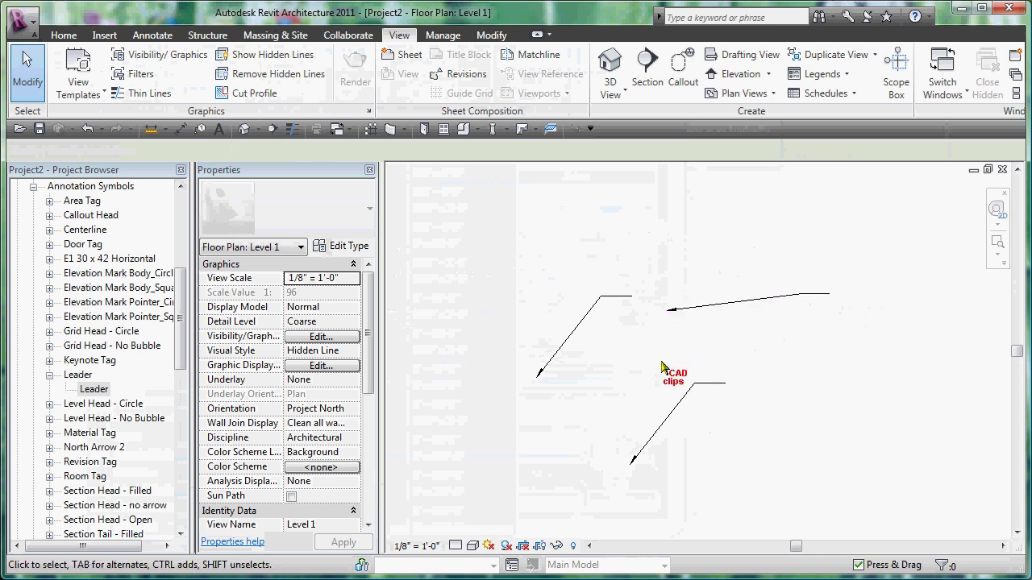
Duplicate the Leader type as Leader 2 with an Arrow Filled 30 Degree arrowhead
{"action": "right_click", "coordinate": [93, 391]}
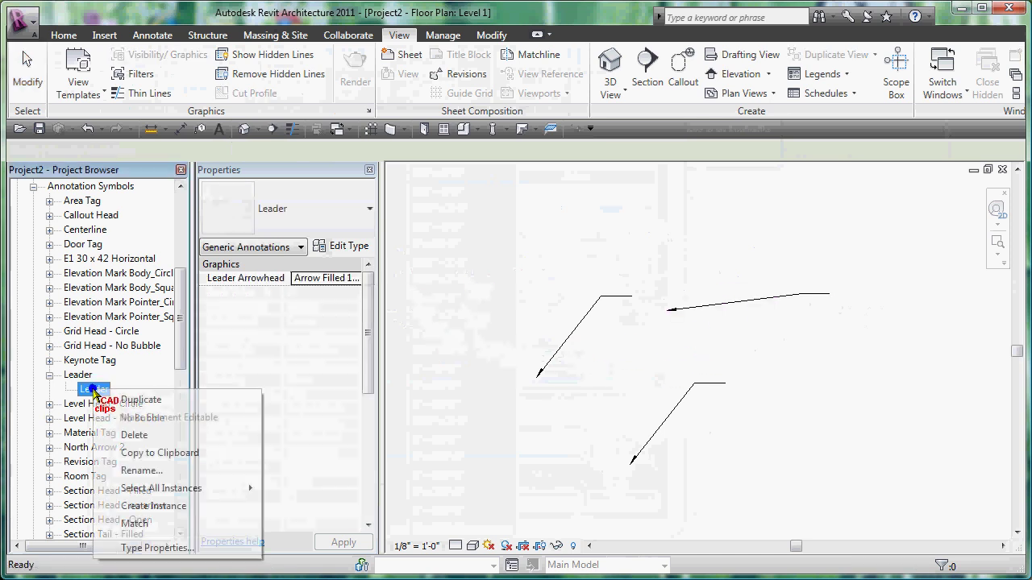
{"action": "left_click", "coordinate": [157, 546]}
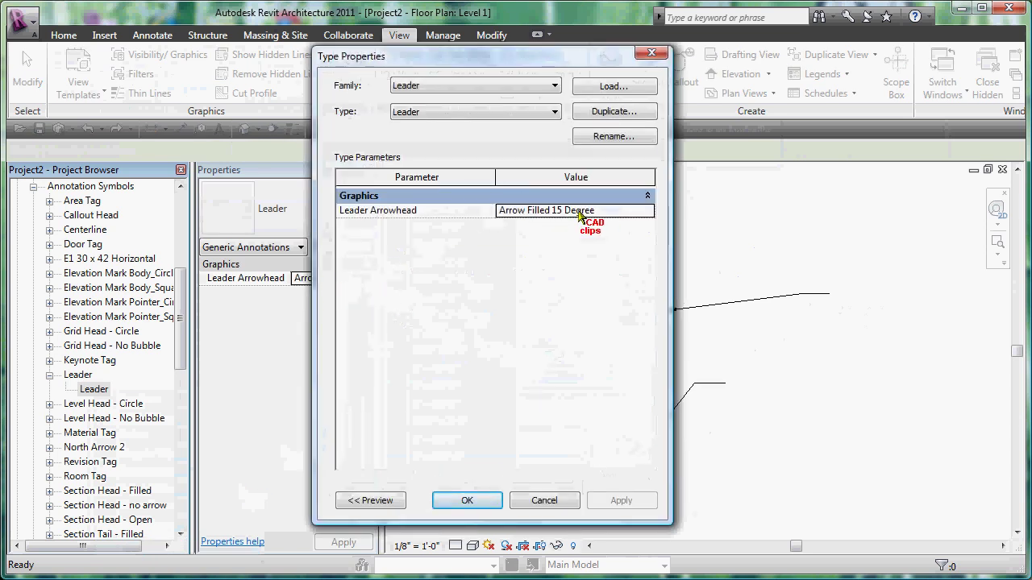
{"action": "left_click", "coordinate": [605, 137]}
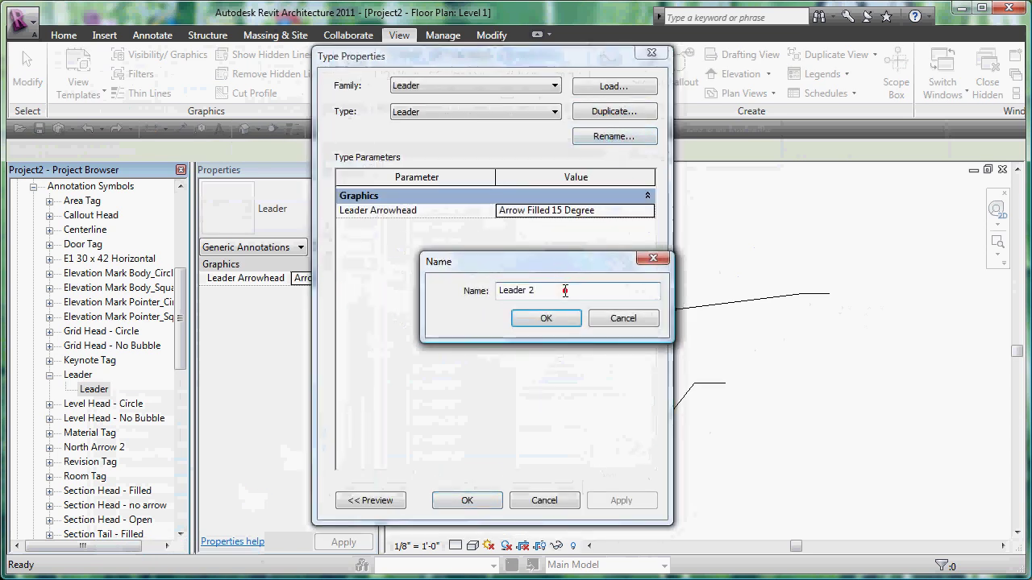
{"action": "left_click", "coordinate": [546, 319]}
{"action": "left_click", "coordinate": [648, 211]}
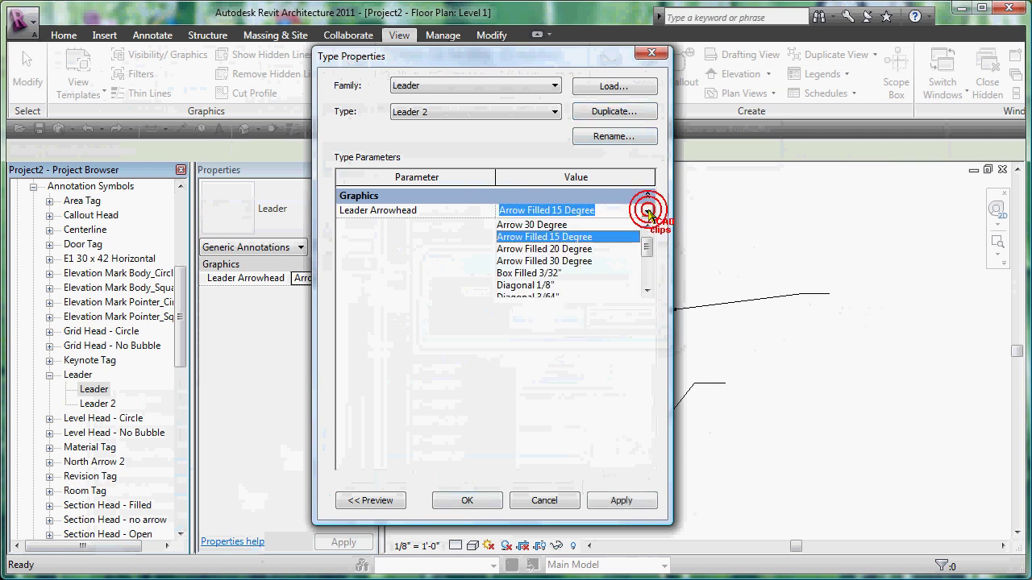
{"action": "left_click", "coordinate": [581, 261]}
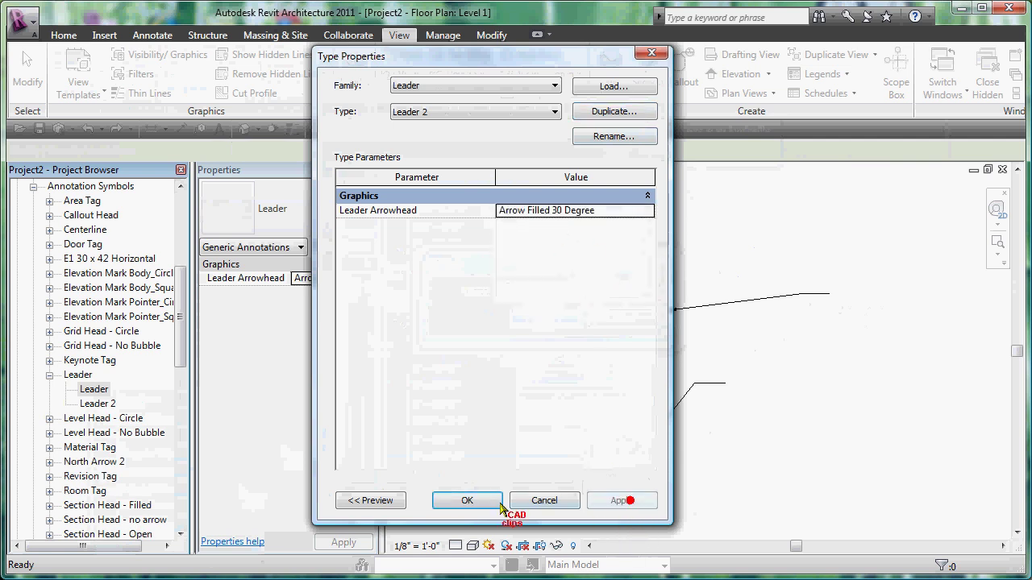
{"action": "left_click", "coordinate": [468, 500]}
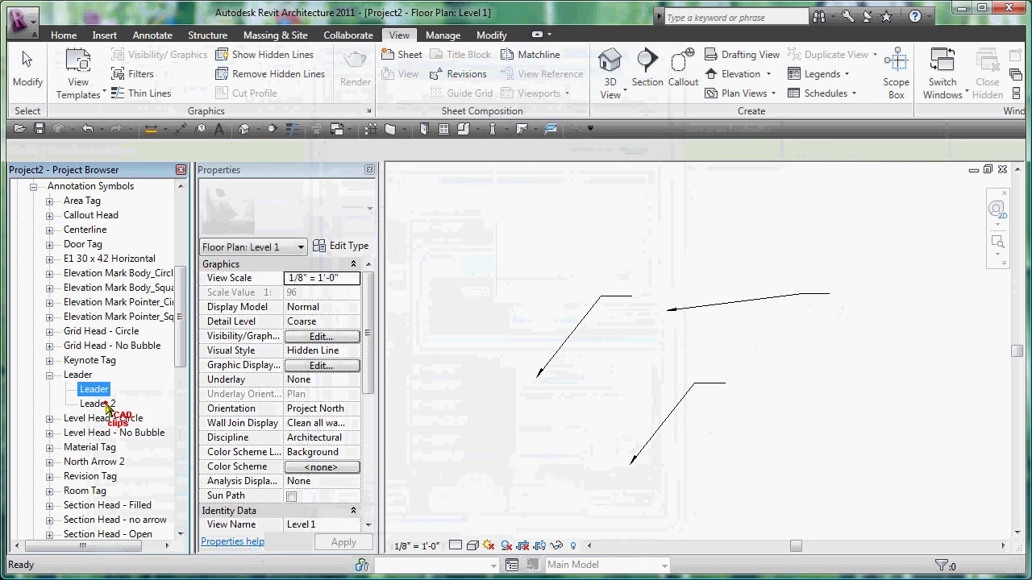
Place a Leader 2 symbol with 2 leaders near the top left of the plan
{"action": "left_click", "coordinate": [100, 403]}
{"action": "left_click_drag", "start_coordinate": [563, 276], "coordinate": [553, 260]}
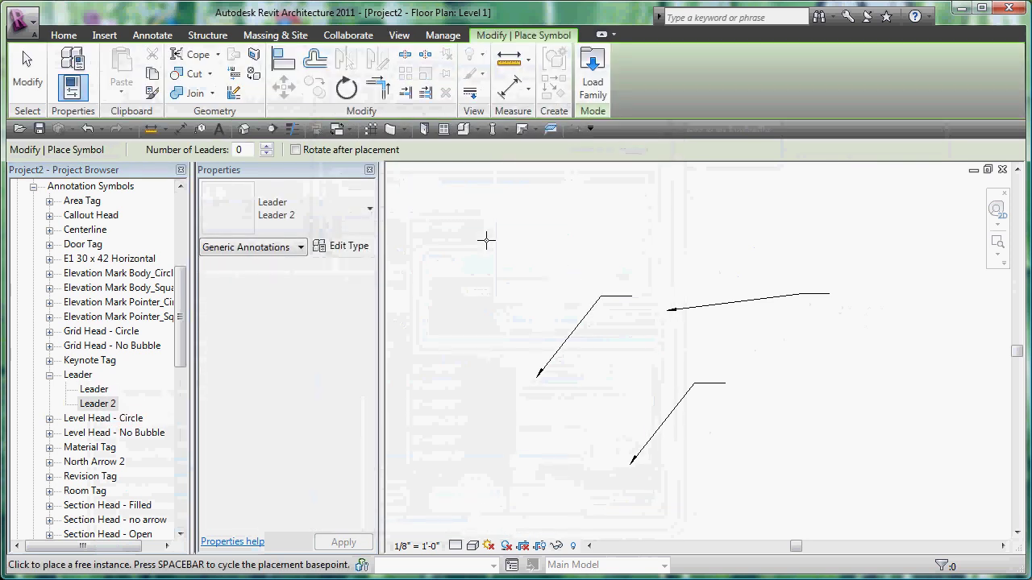
{"action": "left_click", "coordinate": [266, 149]}
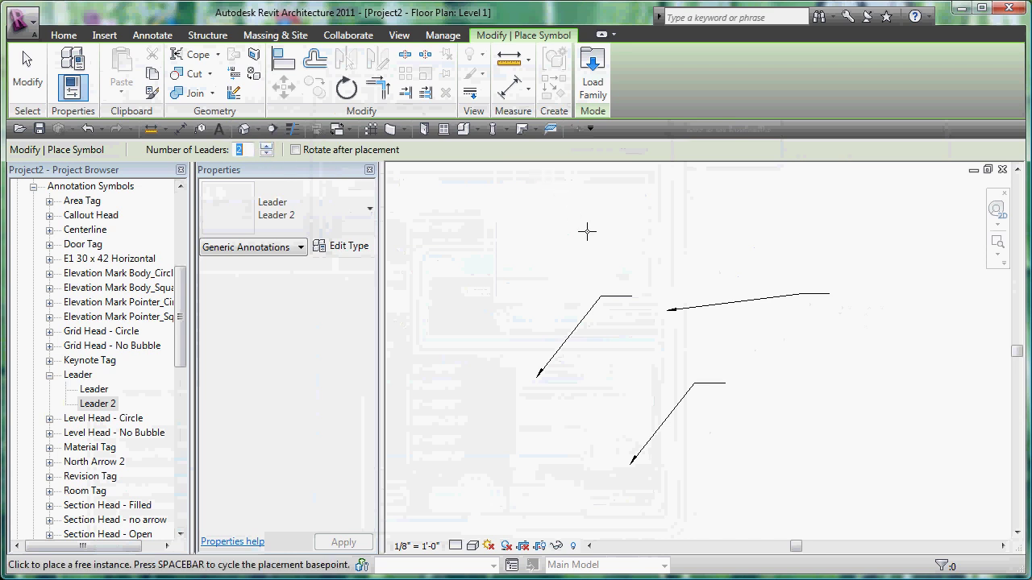
{"action": "left_click", "coordinate": [617, 221]}
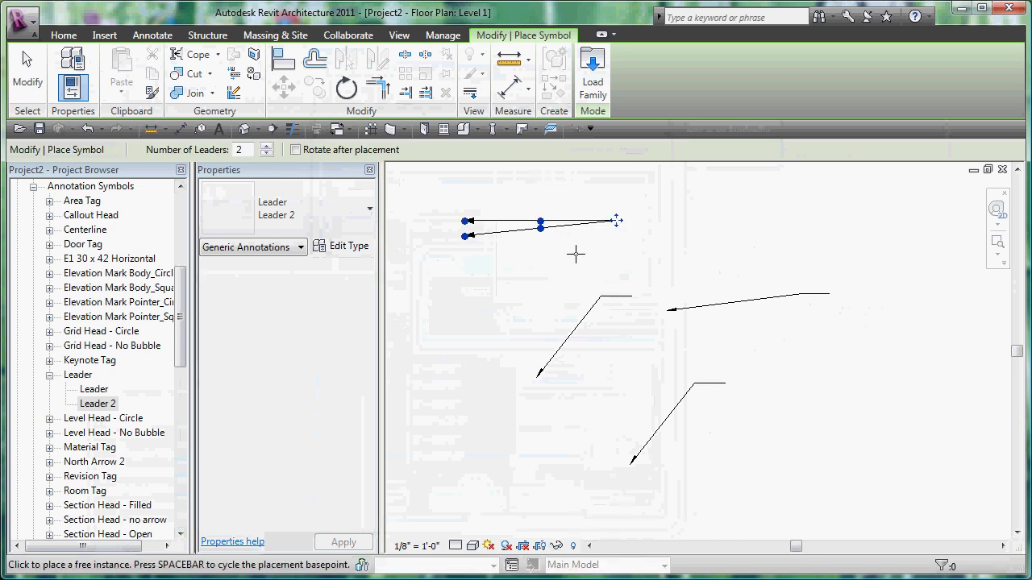
{"action": "scroll", "coordinate": [575, 255], "scroll_direction": "up", "scroll_amount": 1}
{"action": "middle_click_drag", "start_coordinate": [553, 253], "coordinate": [637, 370]}
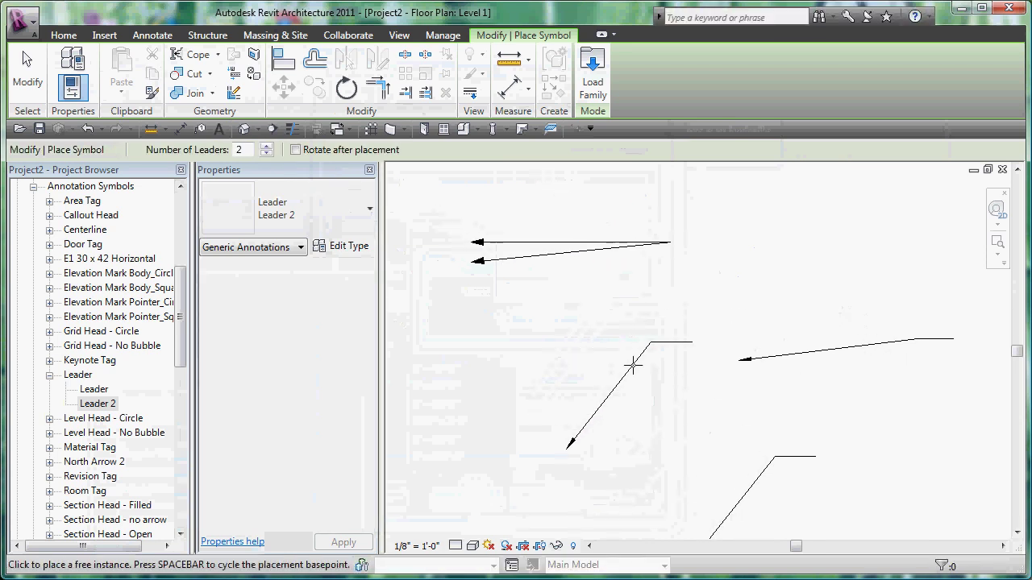
{"action": "key", "text": "Escape"}
{"action": "key", "text": "Escape"}
Drag the new symbol's grips to bend both leaders into elbows
{"action": "left_click", "coordinate": [621, 248]}
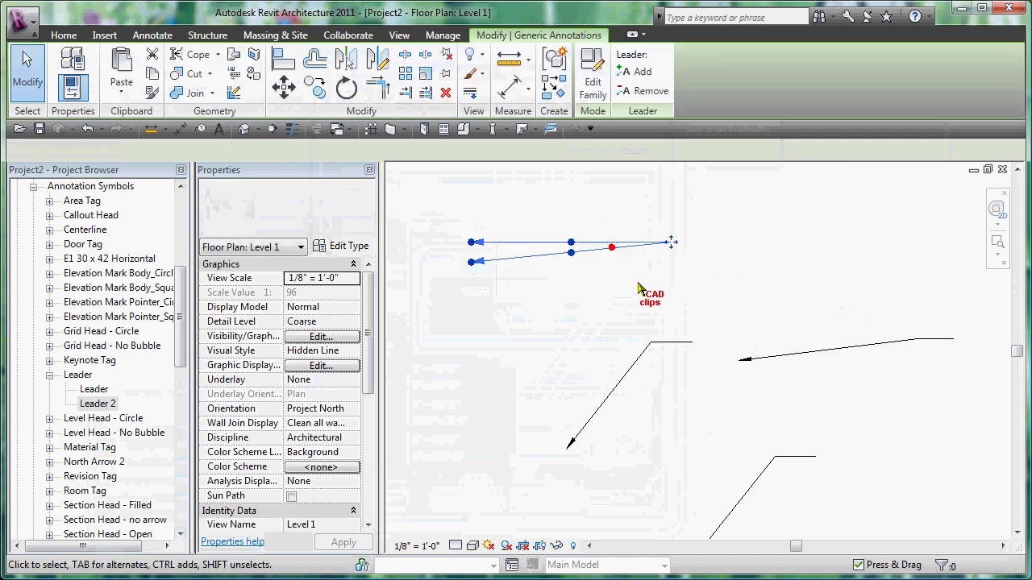
{"action": "left_click_drag", "start_coordinate": [639, 288], "coordinate": [583, 202]}
{"action": "left_click", "coordinate": [560, 224]}
{"action": "left_click", "coordinate": [614, 240]}
{"action": "middle_click_drag", "start_coordinate": [622, 256], "coordinate": [545, 293]}
{"action": "scroll", "coordinate": [565, 316], "scroll_direction": "down", "scroll_amount": 1}
{"action": "scroll", "coordinate": [546, 293], "scroll_direction": "down", "scroll_amount": 1}
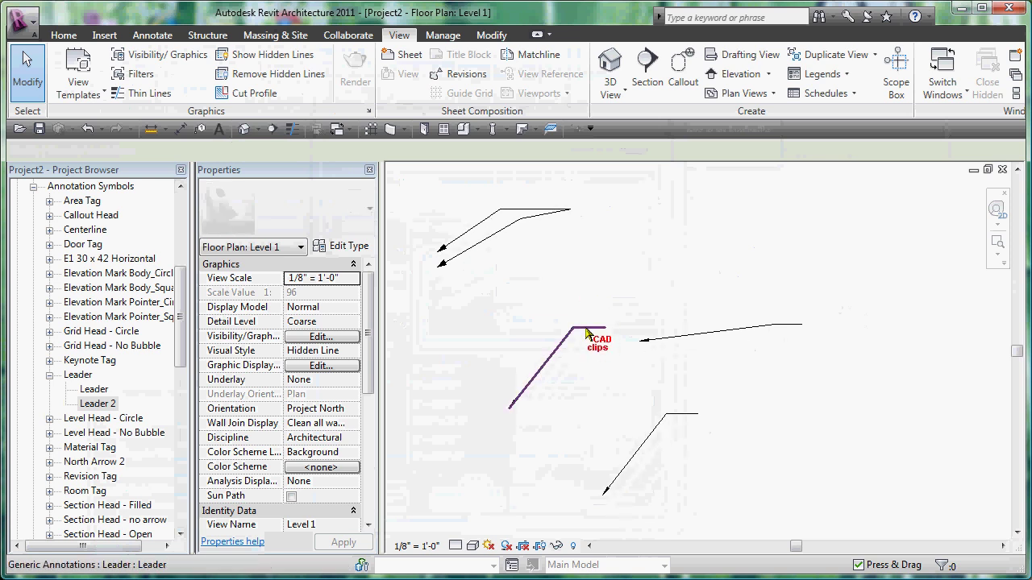
{"action": "left_click", "coordinate": [587, 330]}
{"action": "left_click", "coordinate": [592, 366]}
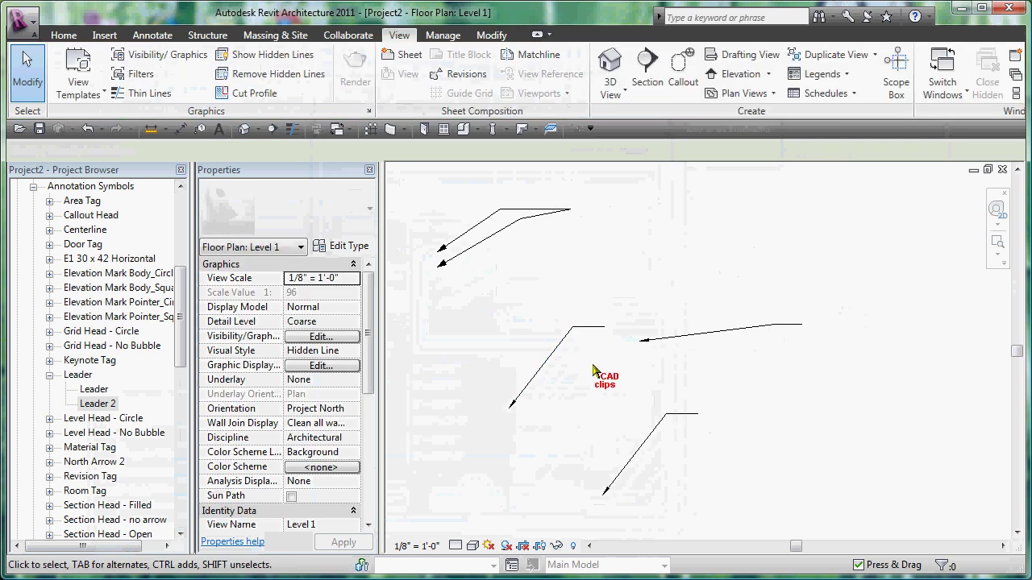